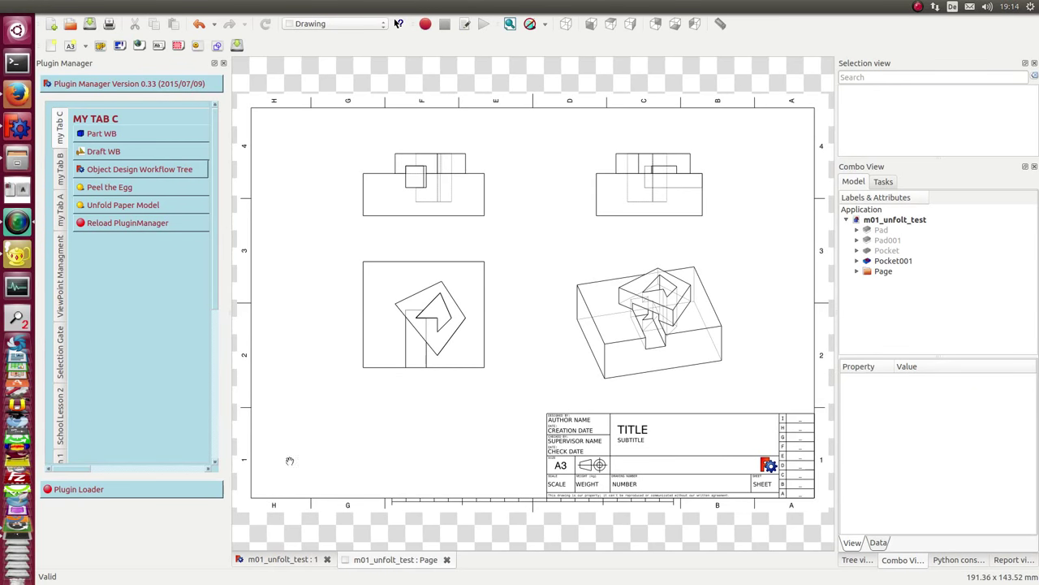
Close the drawing page, orbit the m01_unfolt_test model and select Pocket001.
left_click(447, 559)
mouse_move(368, 474)
middle_mouse_down()
mouse_move(541, 375)
mouse_move(592, 411)
mouse_move(552, 455)
mouse_move(449, 503)
mouse_move(700, 299)
mouse_move(661, 278)
mouse_move(542, 273)
mouse_move(703, 346)
mouse_move(700, 272)
mouse_move(806, 245)
middle_mouse_up()
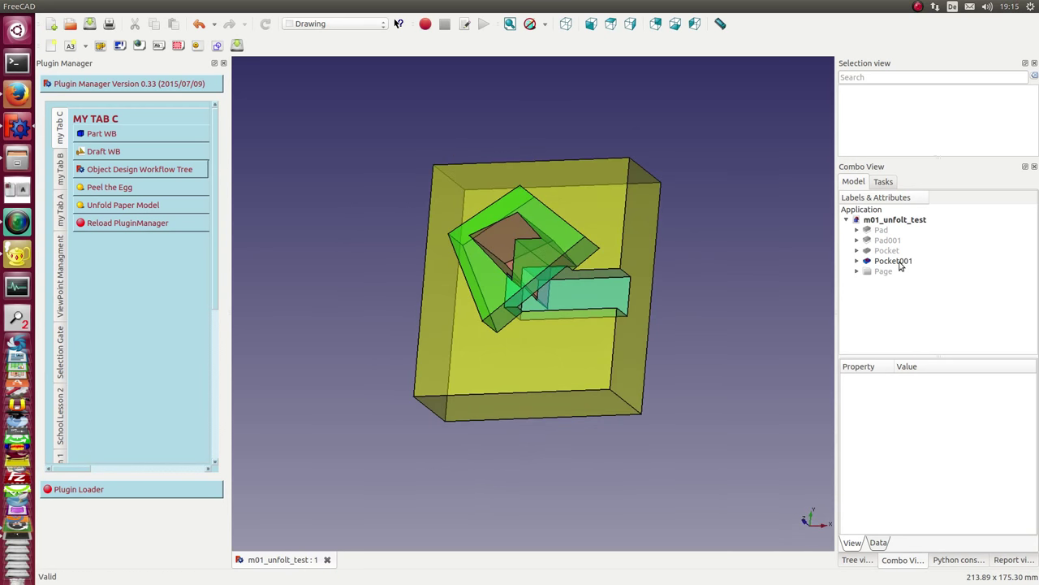
left_click(899, 264)
In the Part workbench, create a simple copy of Pocket001.
left_click(351, 24)
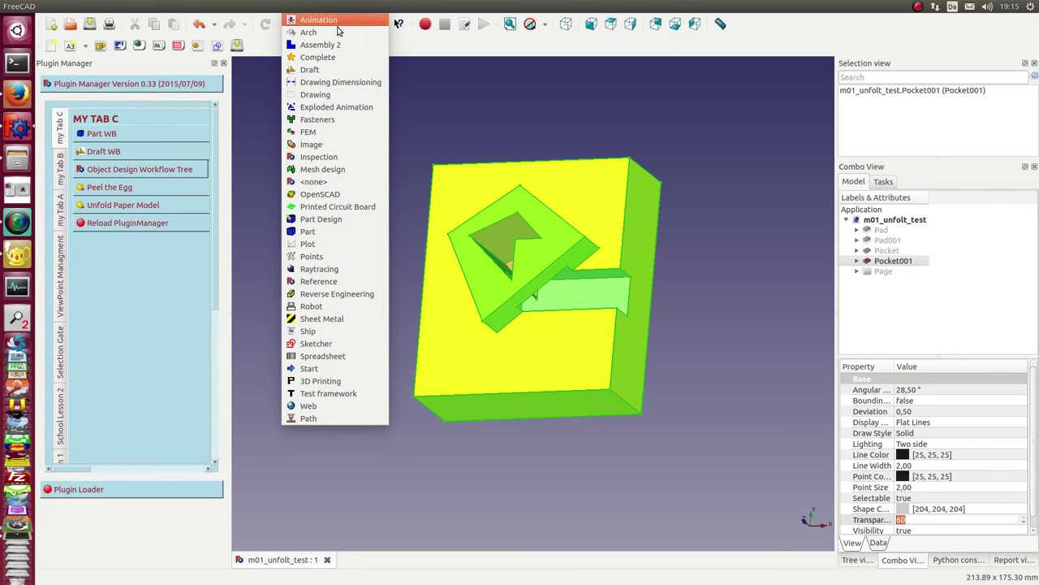
left_click(312, 232)
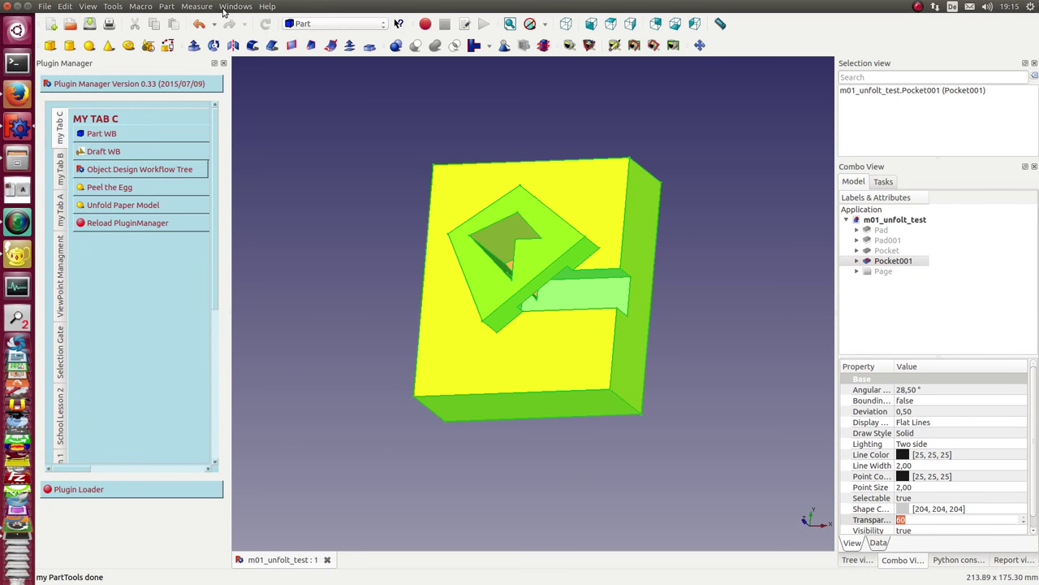
left_click(167, 7)
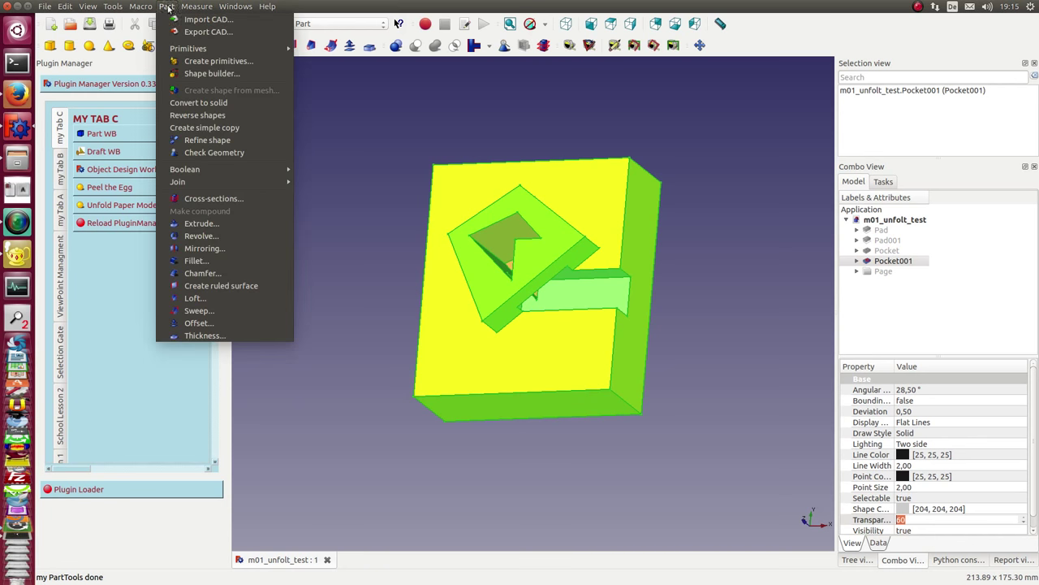
left_click(192, 129)
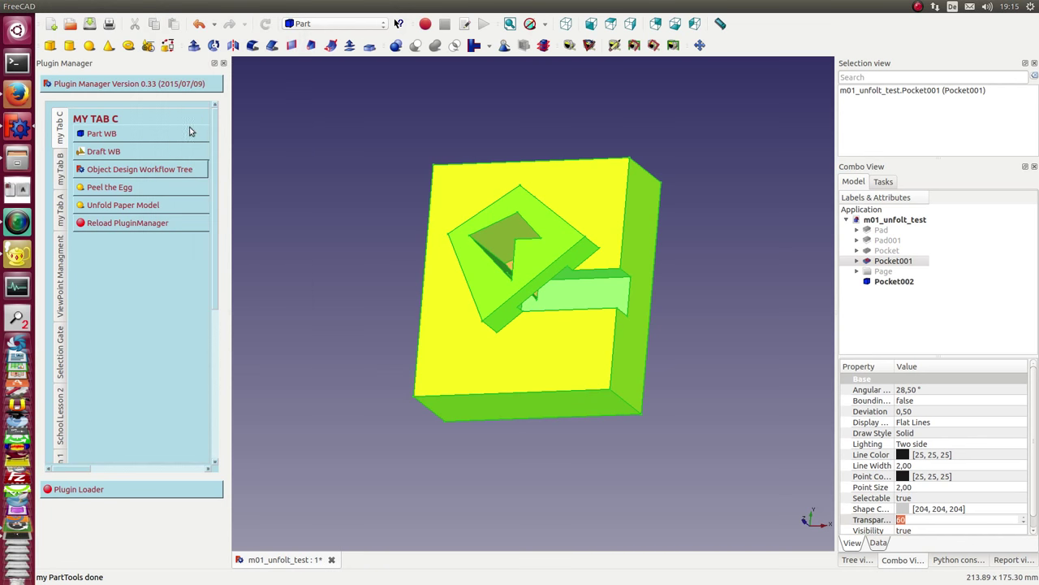
Hide the original Pocket001 and select the Pocket002 copy.
left_click(894, 261)
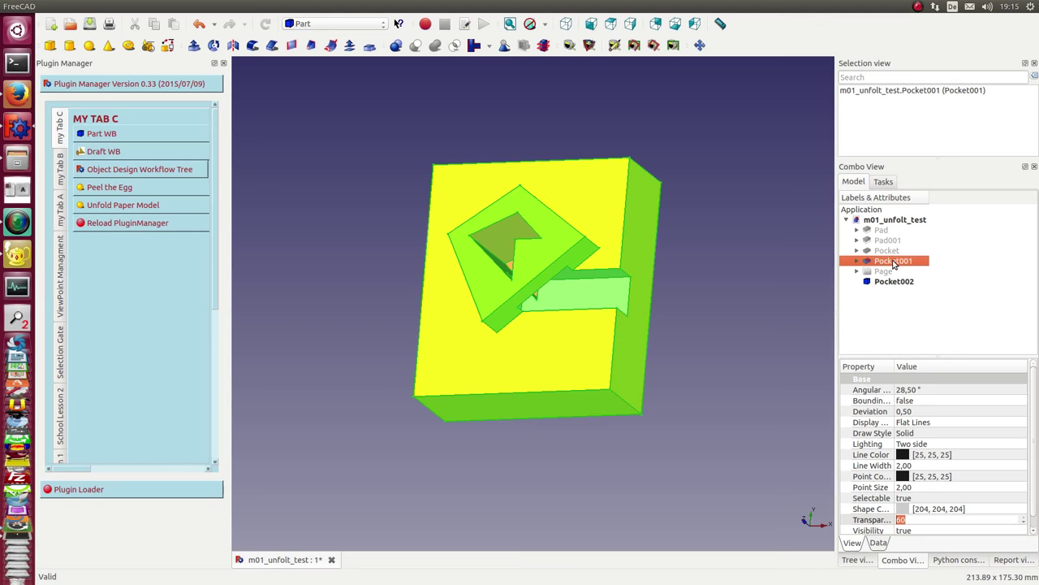
key("space")
left_click(899, 282)
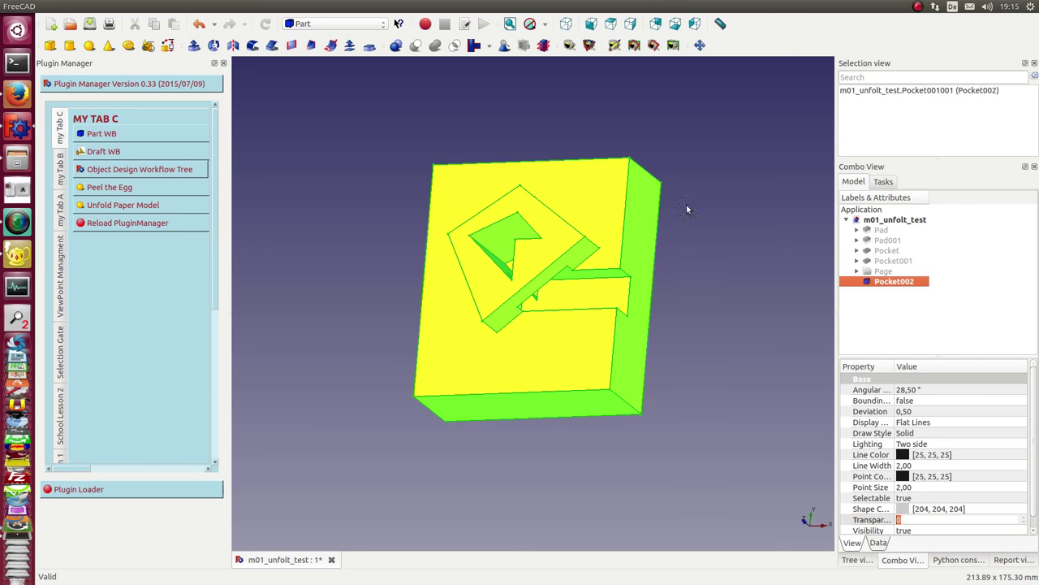
left_click(329, 24)
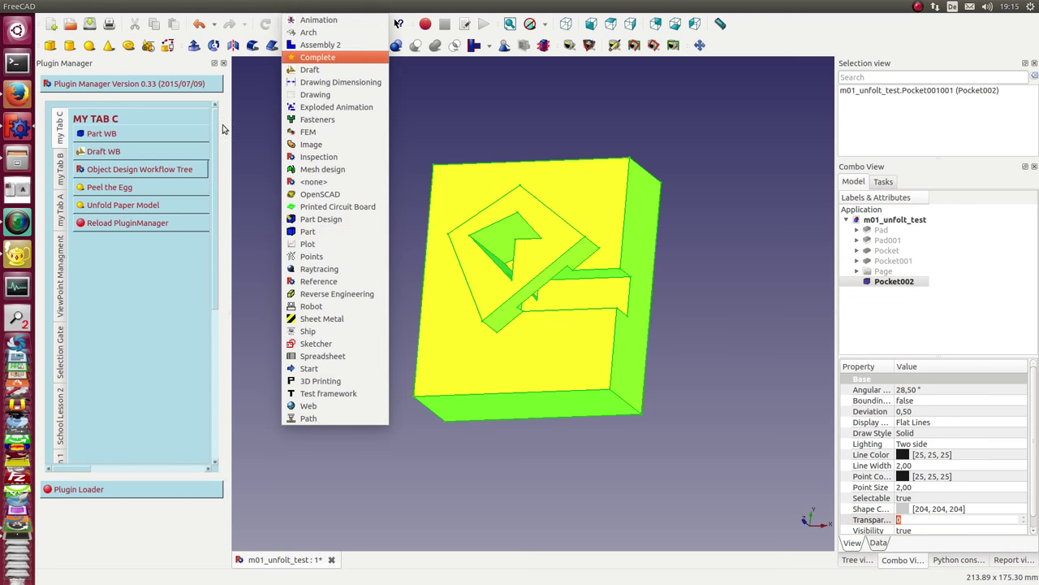
In the Draft workbench, downgrade Pocket002 into separate faces Face, Face001, Face002 and so on.
left_click(315, 70)
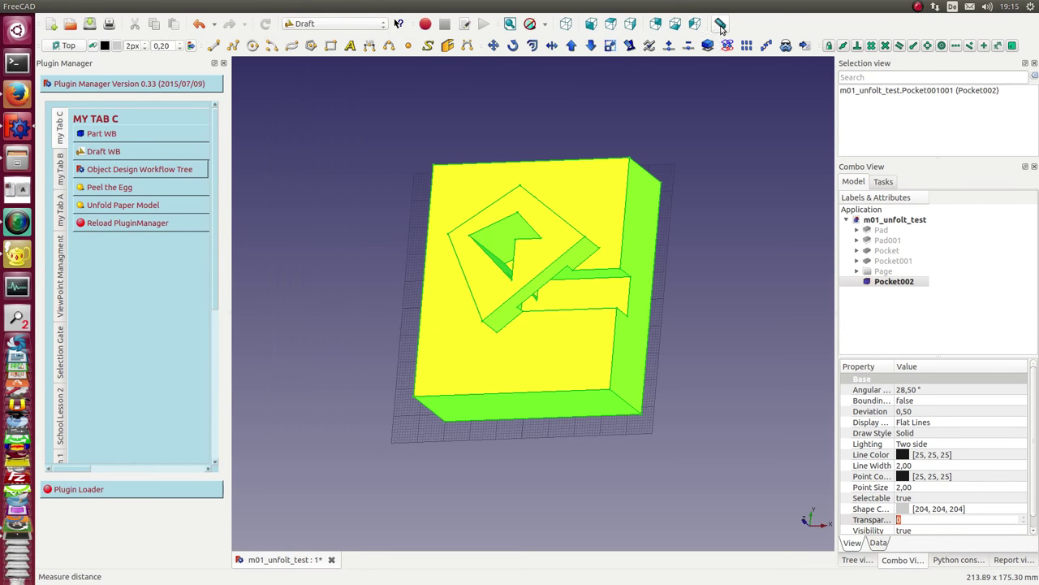
left_click(591, 47)
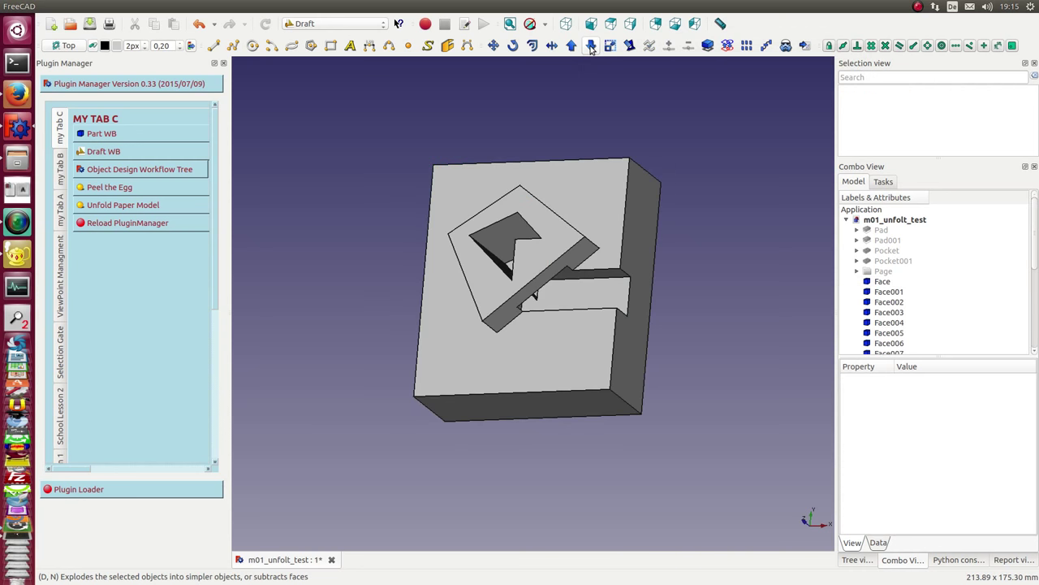
scroll(725, 460, "down", 3)
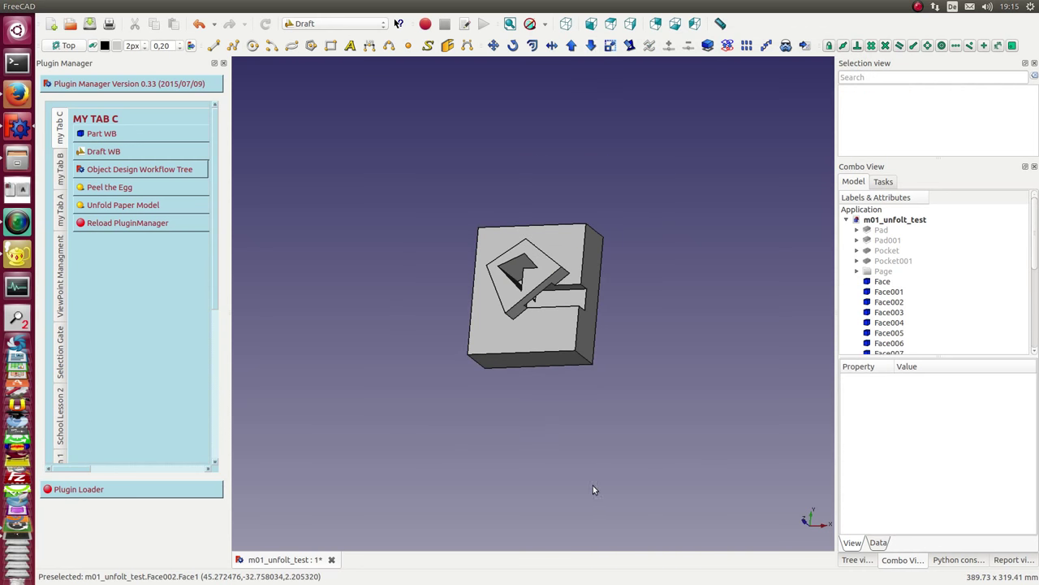
mouse_move(593, 485)
middle_mouse_down()
mouse_move(429, 401)
mouse_move(627, 331)
mouse_move(638, 429)
mouse_move(678, 385)
middle_mouse_up()
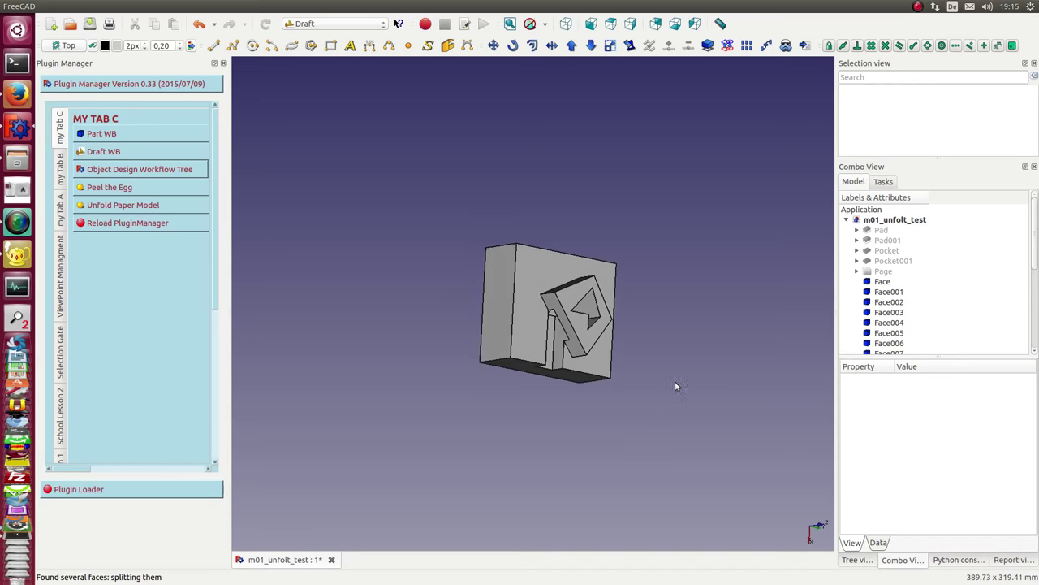
scroll(677, 385, "up", 3)
mouse_move(707, 331)
middle_mouse_down()
mouse_move(664, 301)
mouse_move(677, 287)
mouse_move(681, 296)
middle_mouse_up()
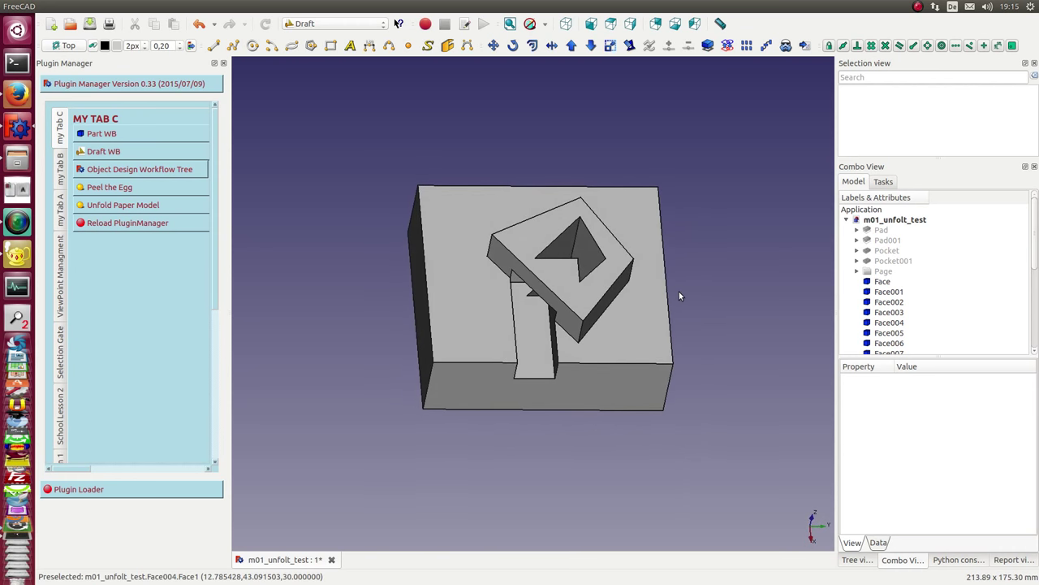
Select inset-block faces Face009–Face012 and Face017 and unfold them into a flat paper net.
left_click(546, 297)
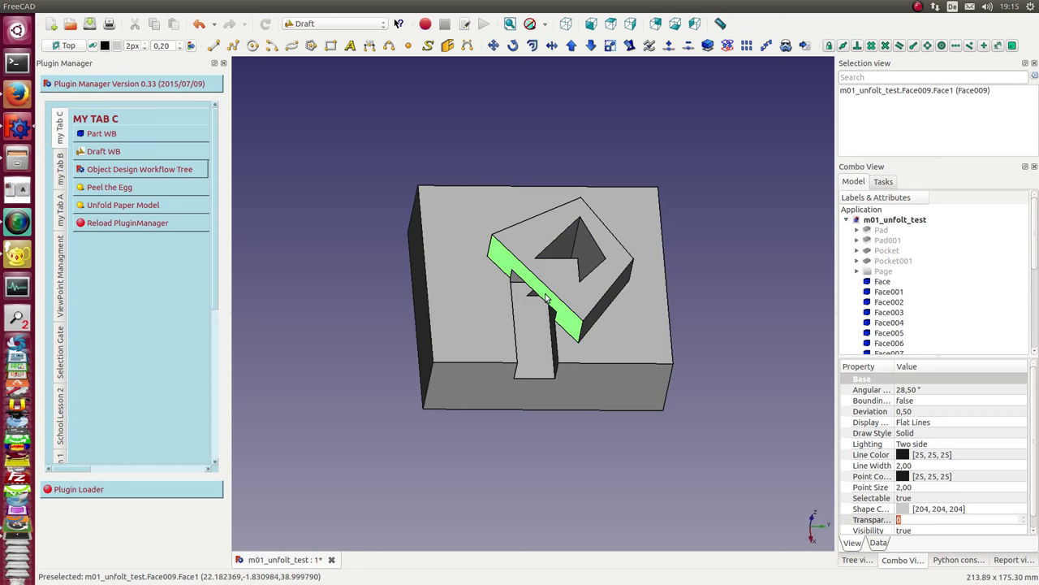
left_click(614, 301, "ctrl")
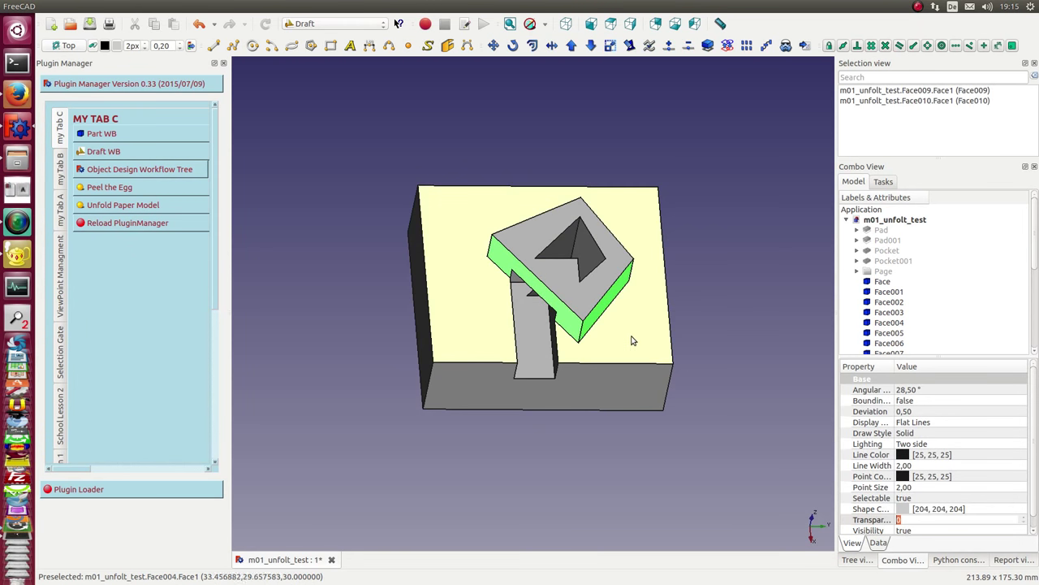
mouse_move(700, 326)
middle_mouse_down()
mouse_move(596, 384)
mouse_move(560, 339)
mouse_move(603, 398)
middle_mouse_up()
left_click(542, 345, "ctrl")
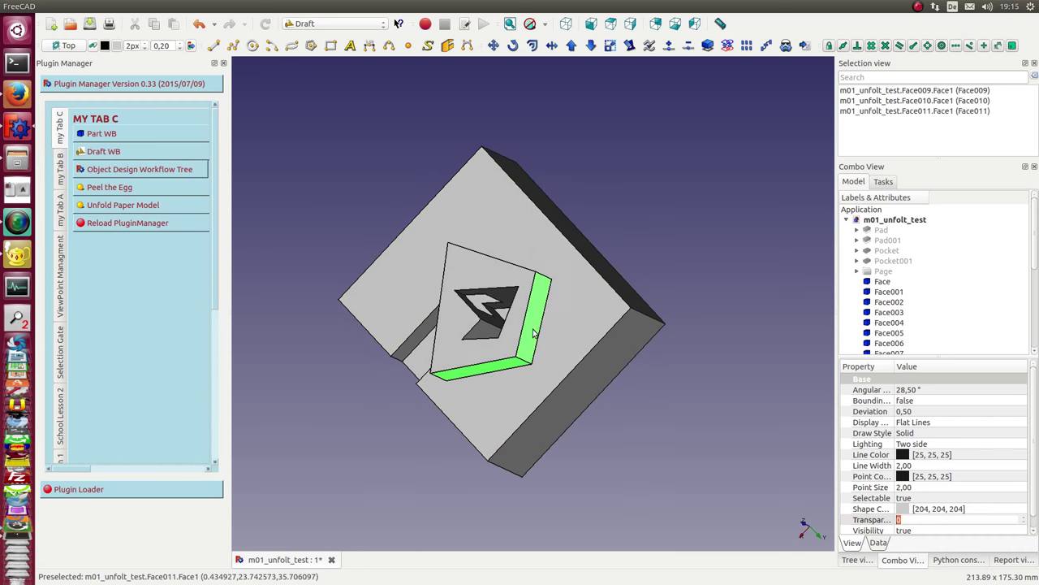
middle_click_drag(542, 345, 546, 460)
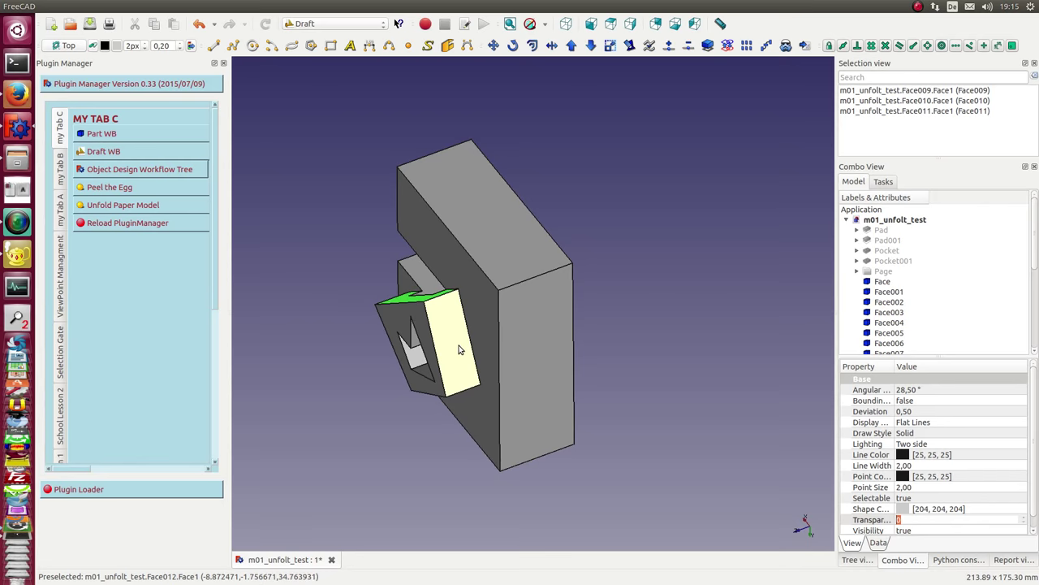
left_click(459, 347, "ctrl")
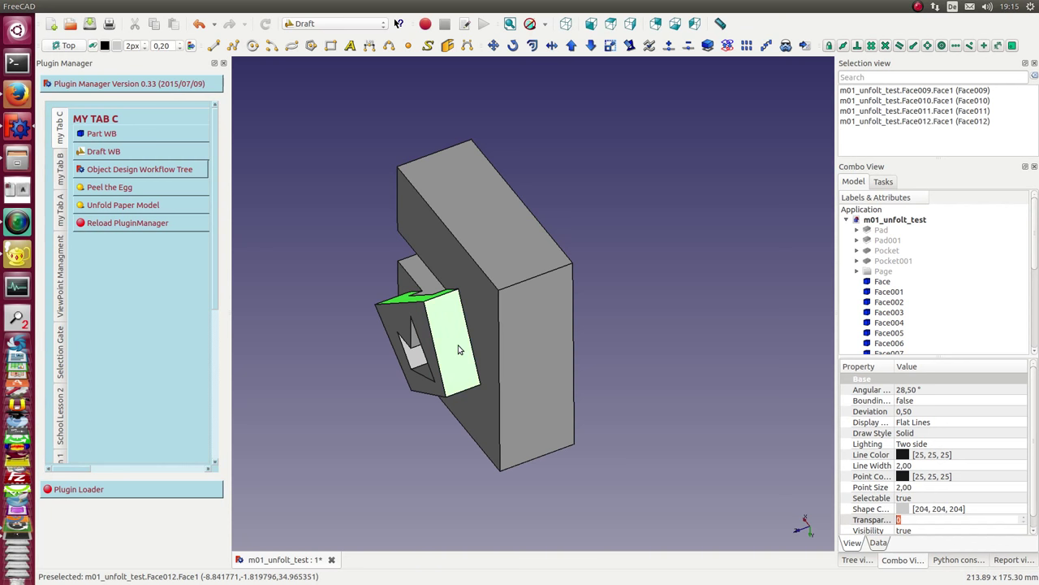
left_click(400, 331, "ctrl")
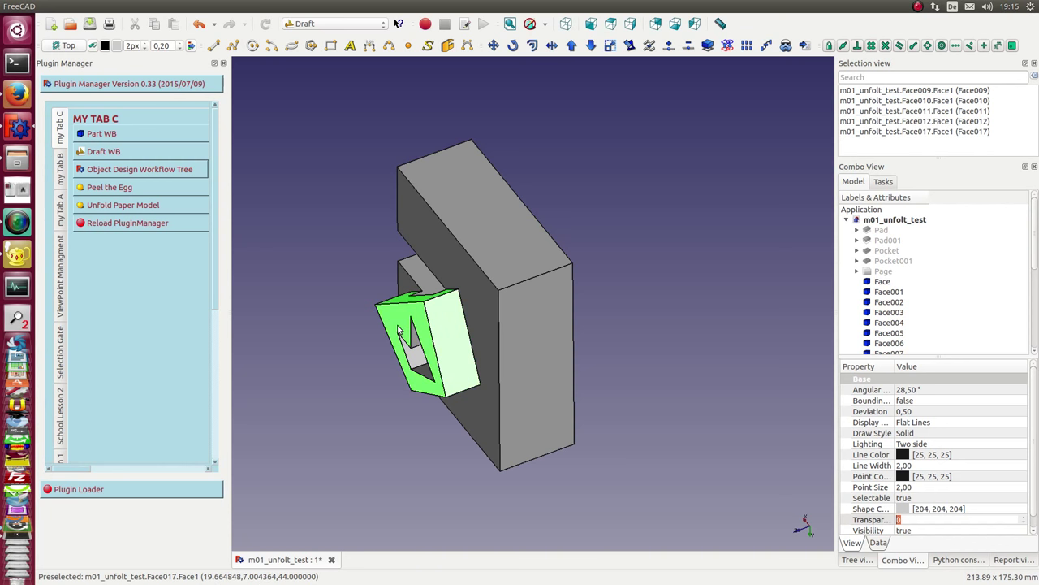
left_click(114, 208)
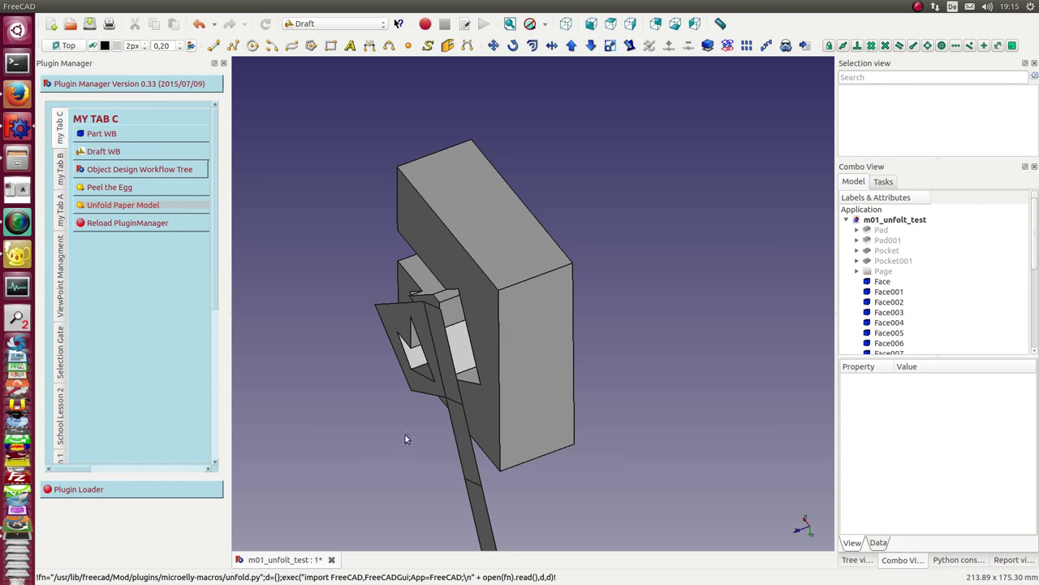
Set the shape colour of the unfolded net Compound006 to light purple.
middle_click_drag(406, 435, 536, 367)
scroll(930, 321, "down", 5)
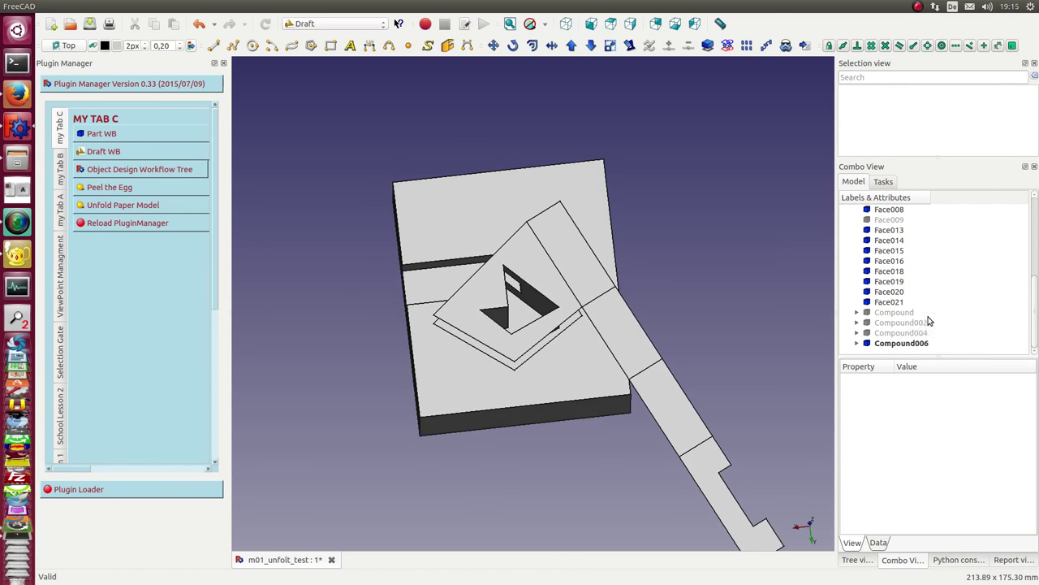
left_click(907, 345)
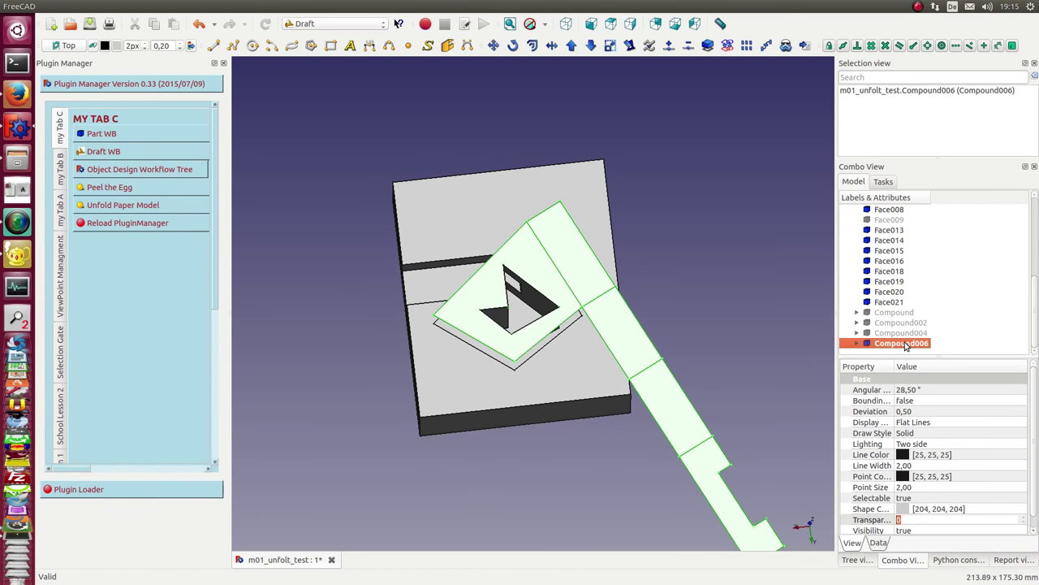
left_click(903, 511)
left_click(921, 510)
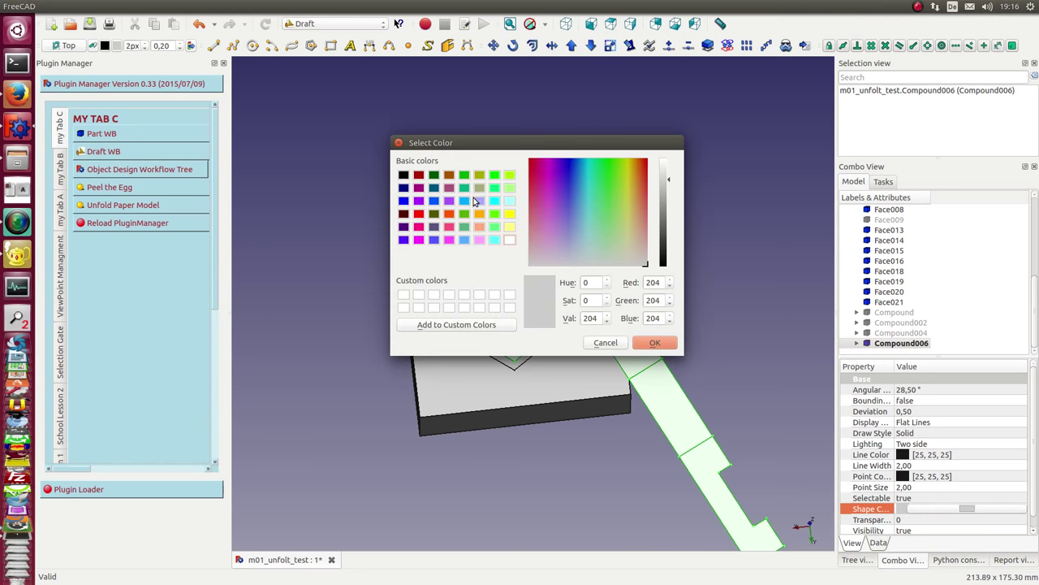
left_click(479, 201)
left_click(654, 343)
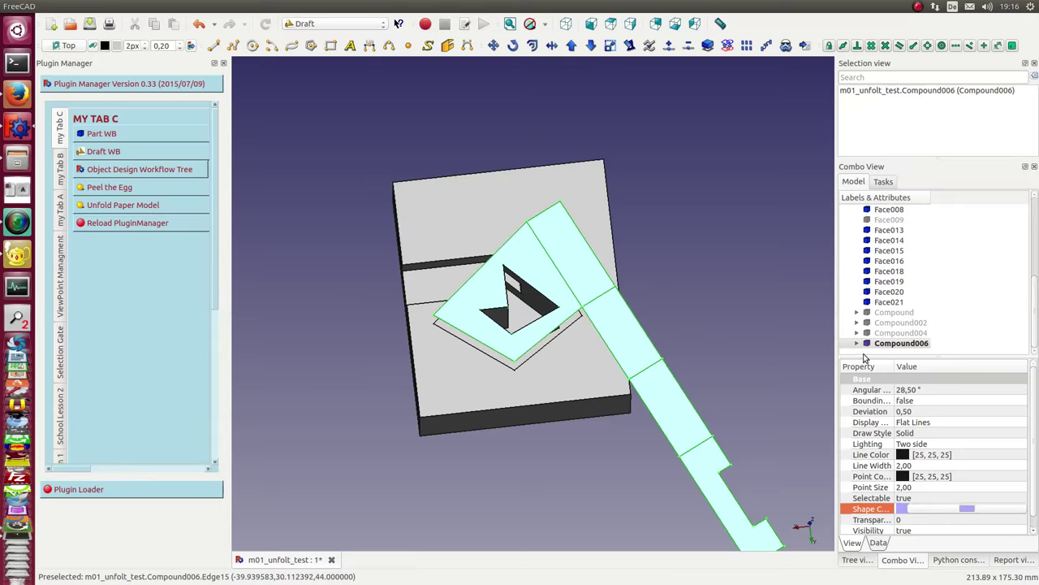
Rename Compound006 to Compound006#1.
left_click(887, 343)
left_click(888, 343)
type("#1")
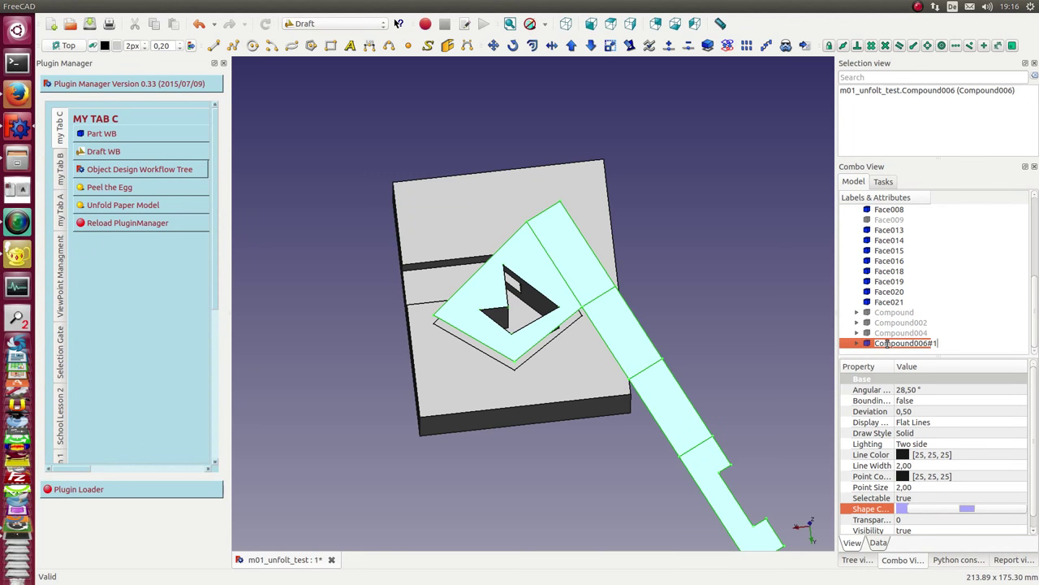
key("Return")
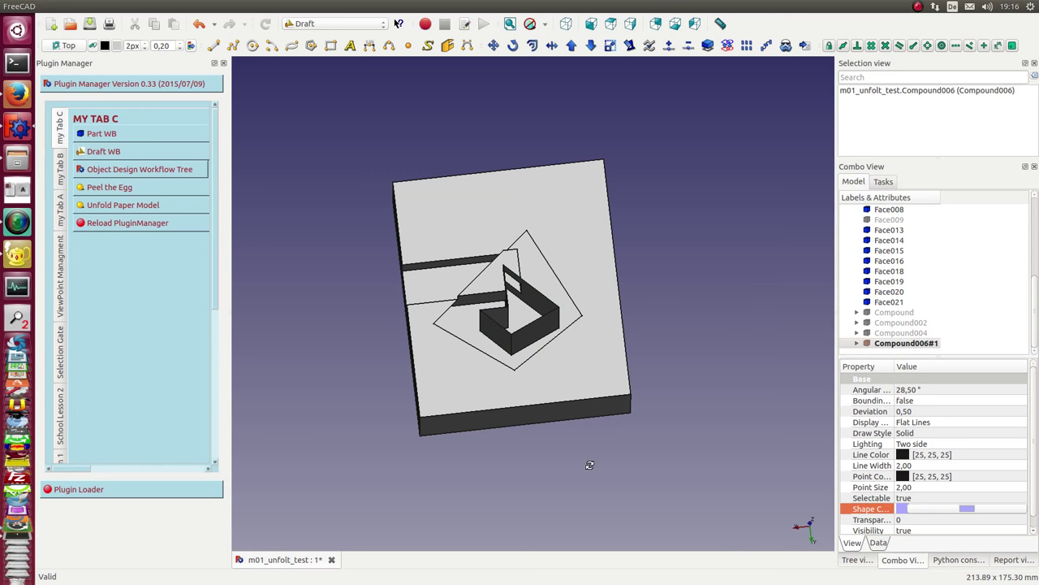
Select the slot's walls, sloped face and floor, then unfold them into strip Compound013.
mouse_move(589, 460)
middle_mouse_down()
mouse_move(809, 402)
mouse_move(777, 371)
mouse_move(778, 390)
middle_mouse_up()
scroll(624, 241, "up", 3)
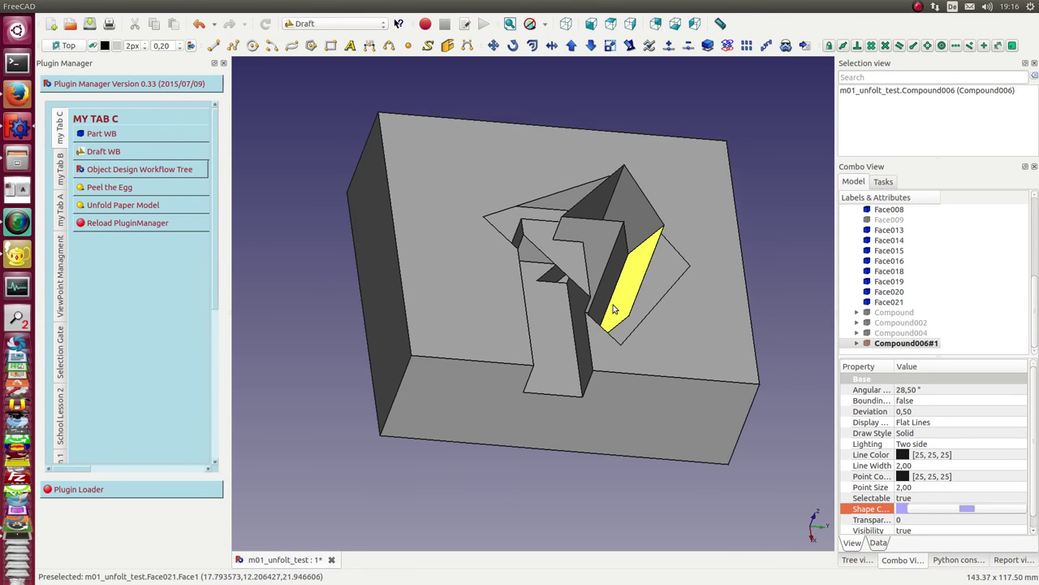
left_click(539, 244)
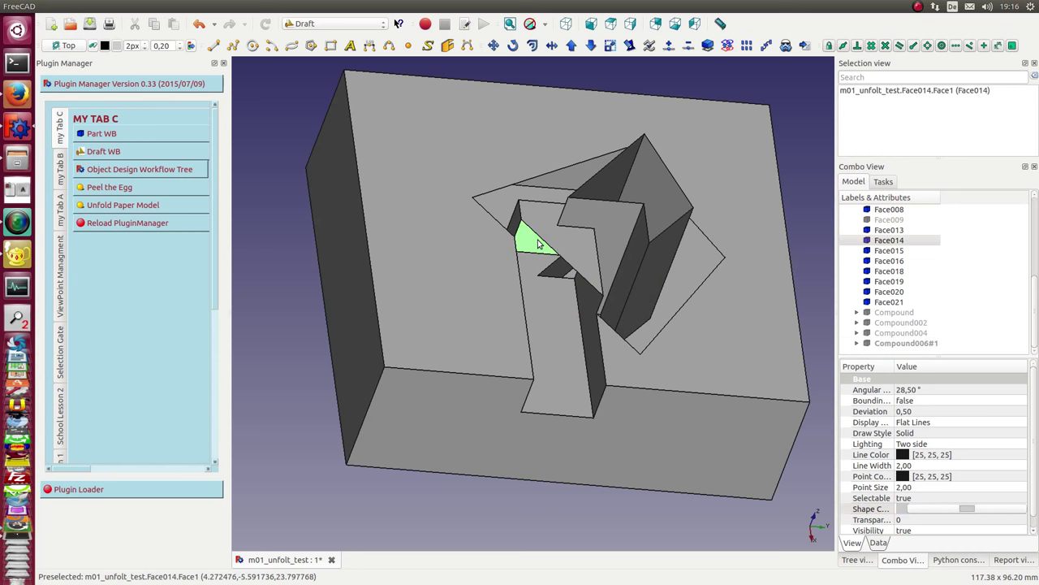
mouse_move(642, 365)
middle_mouse_down()
mouse_move(561, 297)
mouse_move(539, 298)
middle_mouse_up()
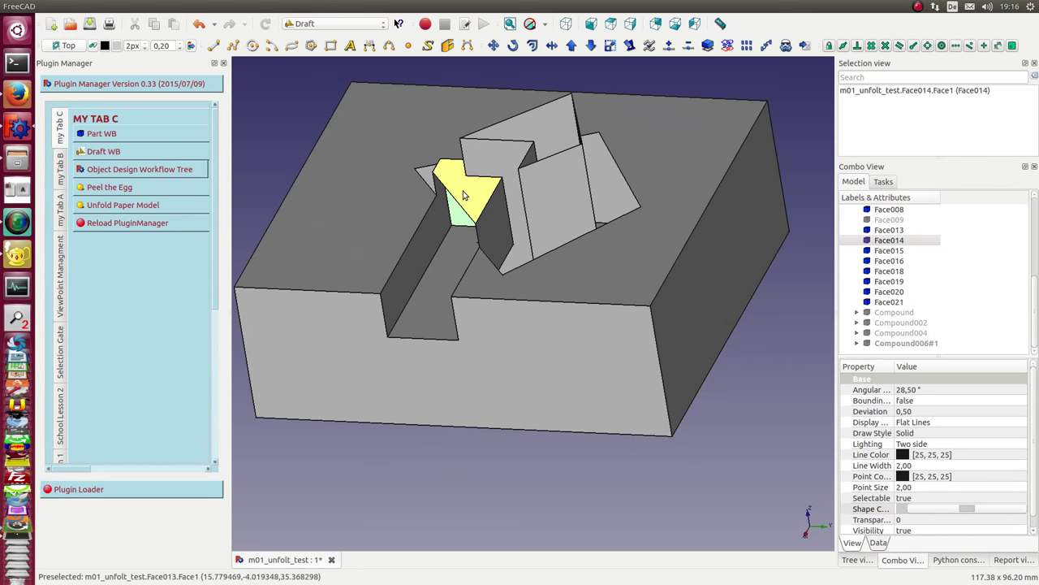
left_click(422, 242)
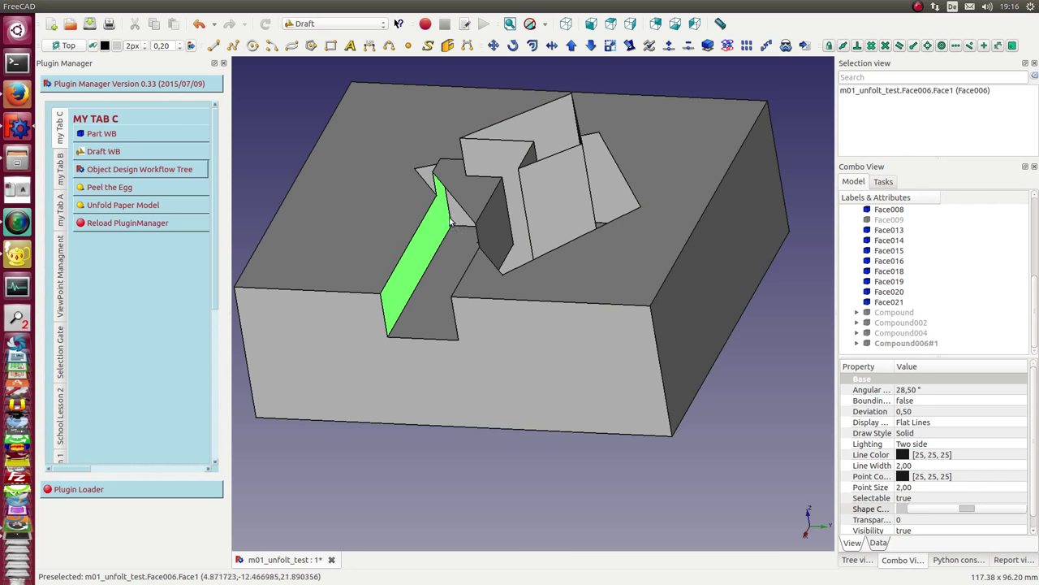
left_click(457, 217, "ctrl")
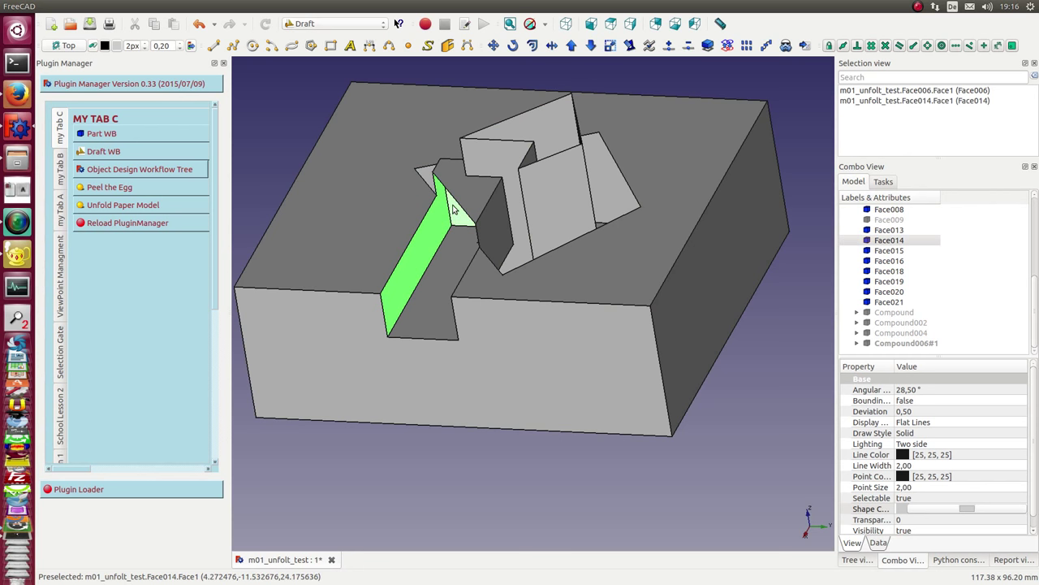
left_click(459, 189, "ctrl")
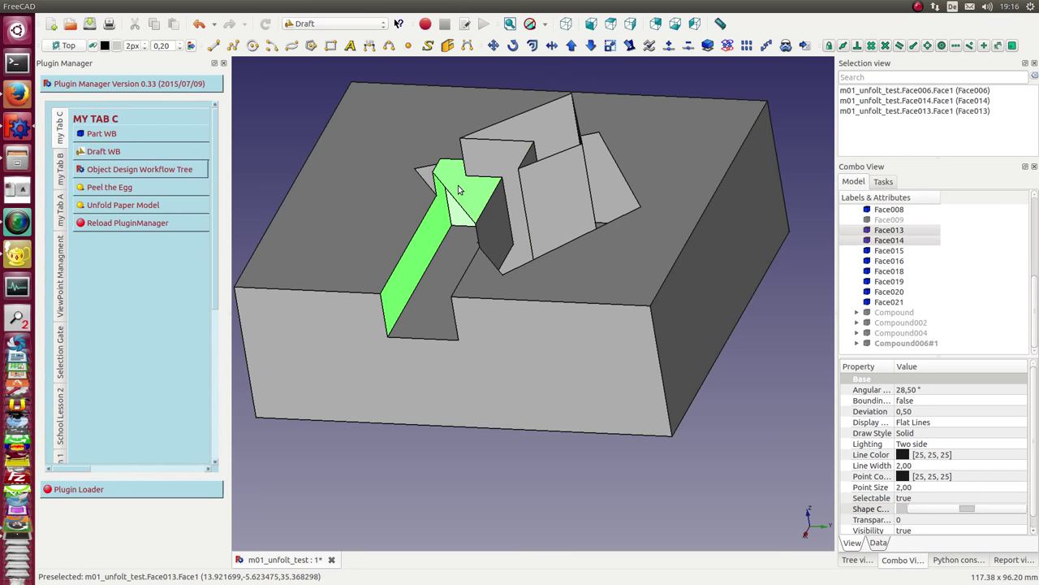
left_click(497, 226, "ctrl")
mouse_move(449, 268)
middle_mouse_down()
mouse_move(533, 266)
mouse_move(552, 276)
mouse_move(467, 281)
middle_mouse_up()
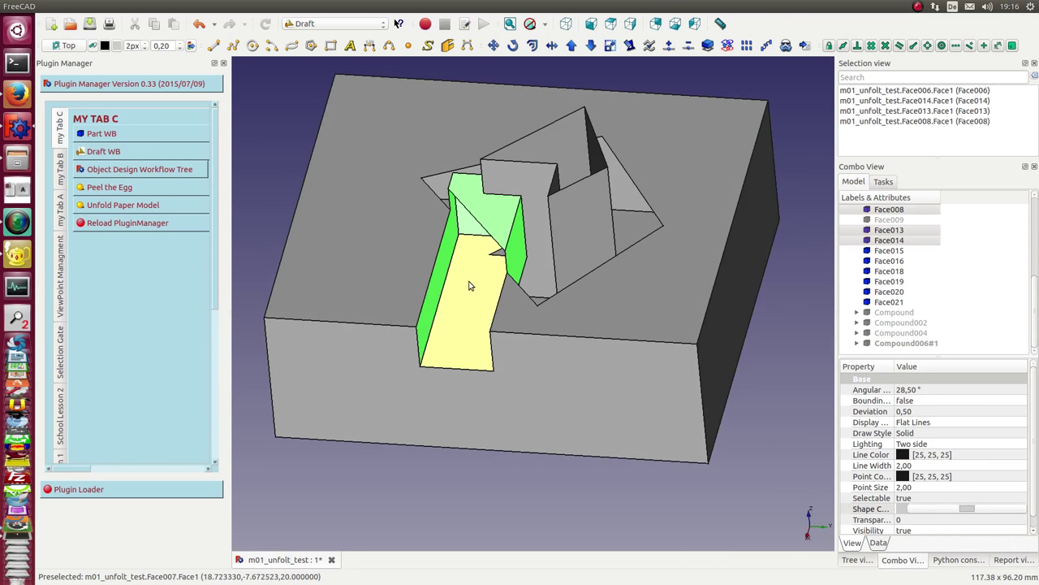
left_click(470, 286, "ctrl")
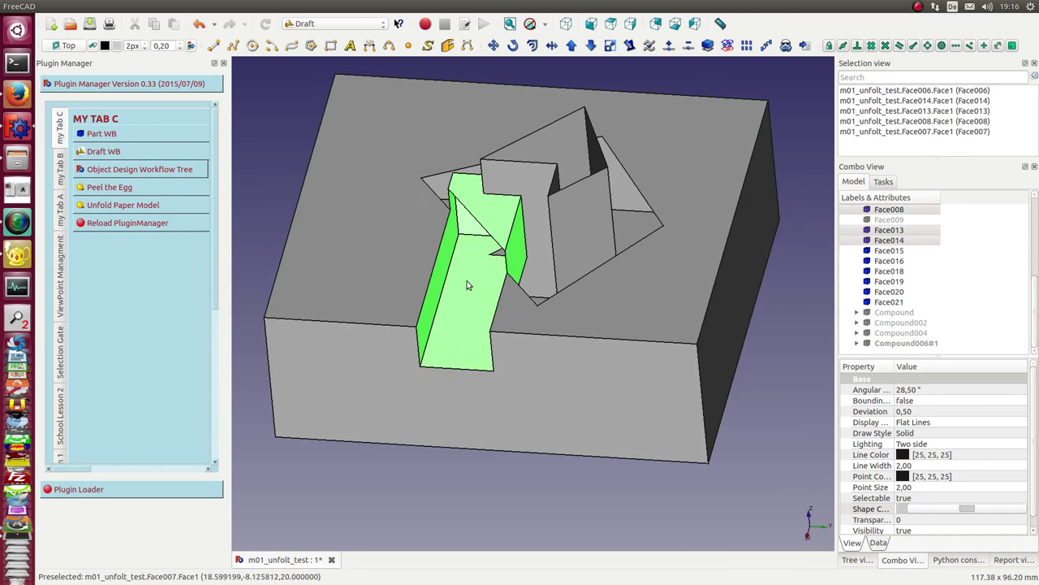
left_click(123, 208)
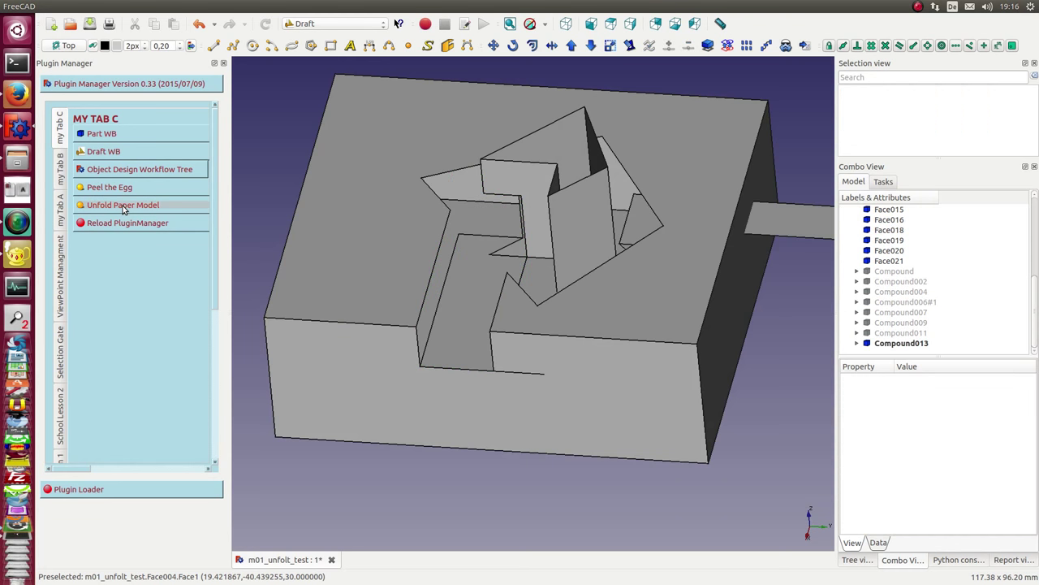
Set the shape colour of strip Compound013 to purple.
left_click(900, 342)
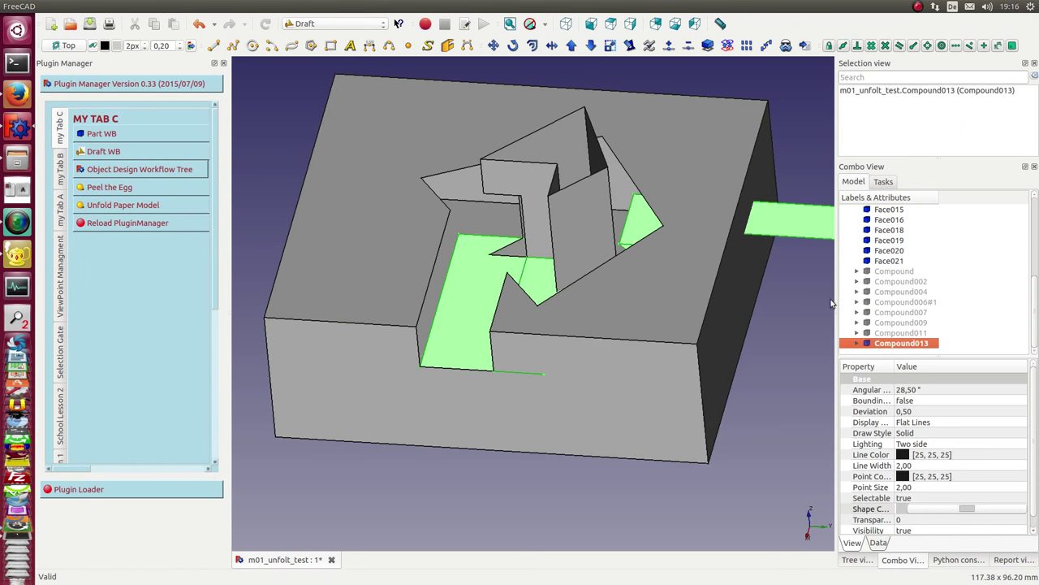
left_click(954, 507)
left_click(963, 509)
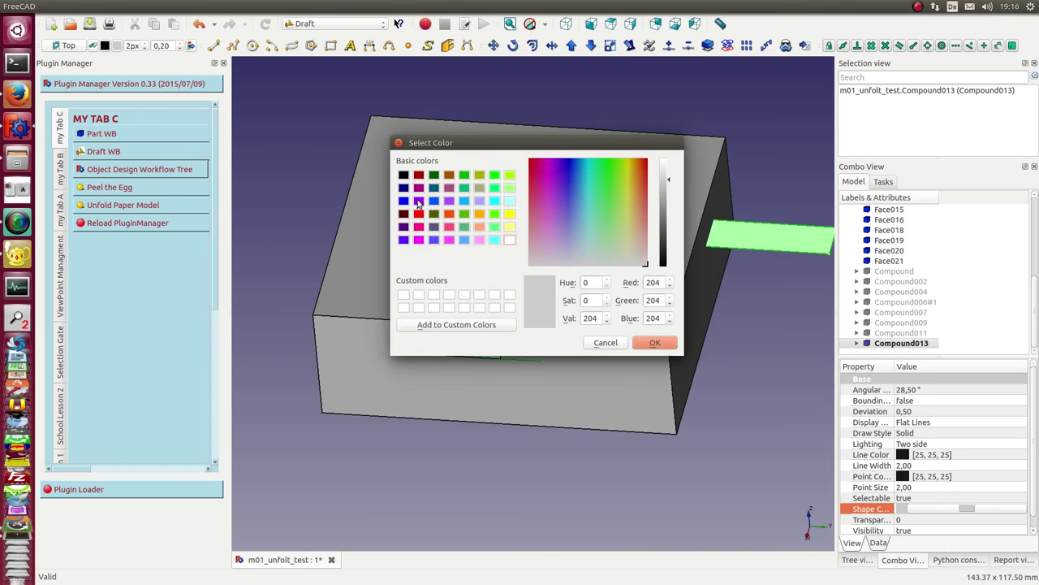
left_click(418, 202)
left_click(654, 343)
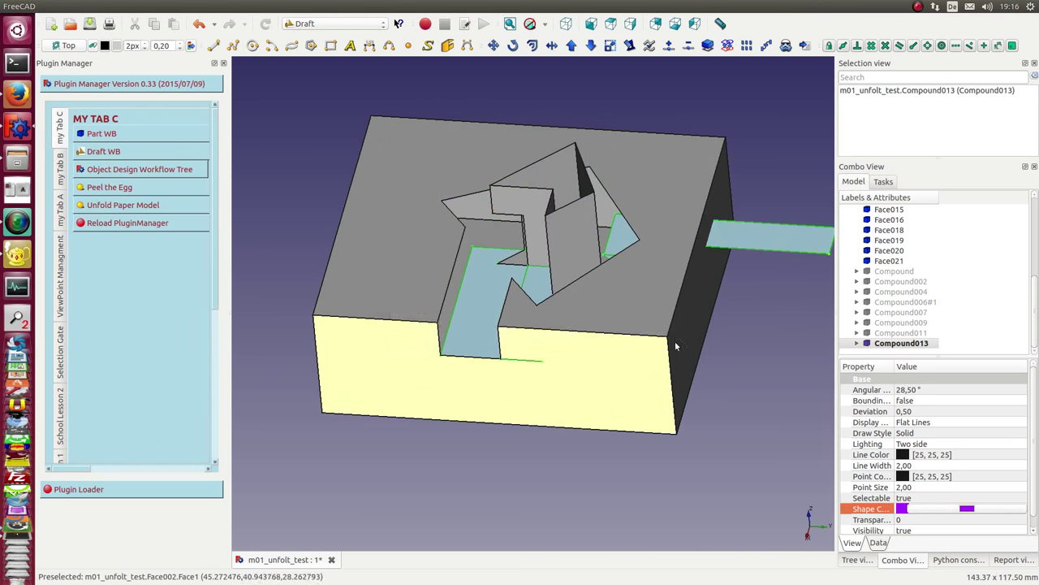
Rename the strip to Compound013#2 and hide it.
left_click(928, 345)
type("#2")
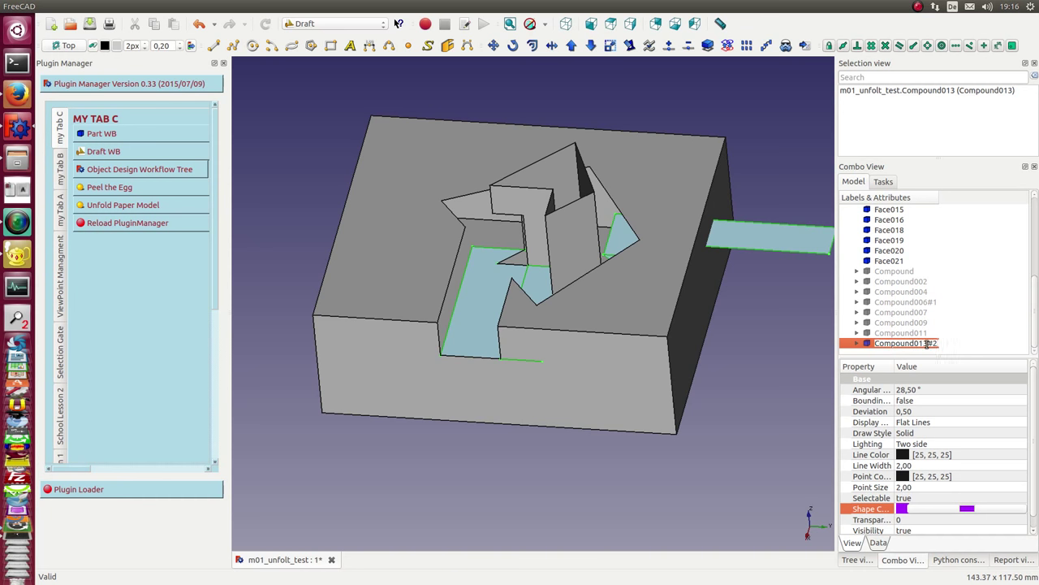
key("Return")
key("space")
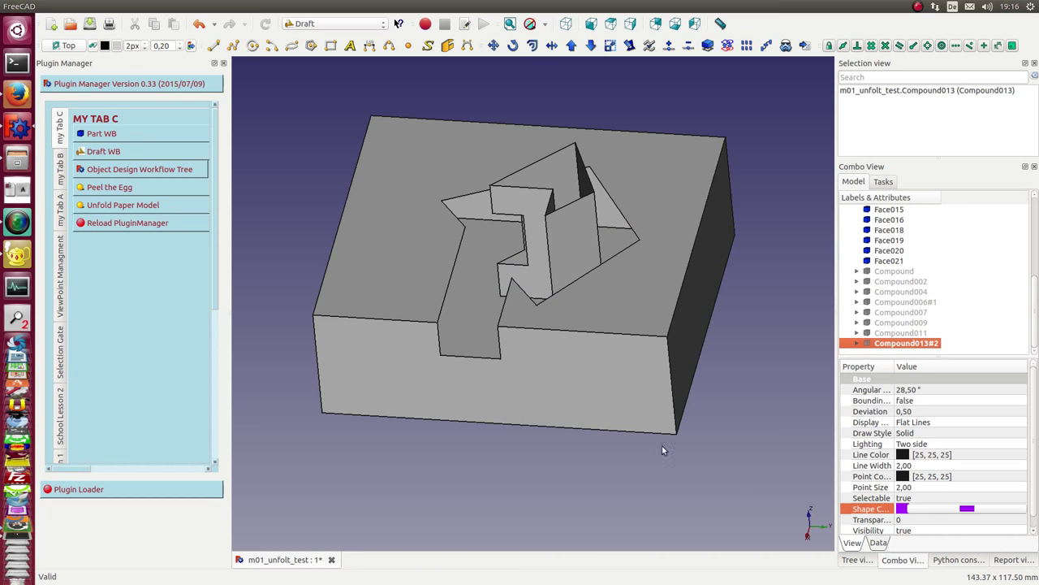
mouse_move(662, 451)
middle_mouse_down()
mouse_move(599, 464)
mouse_move(596, 496)
mouse_move(666, 478)
mouse_move(616, 454)
mouse_move(489, 251)
mouse_move(549, 406)
mouse_move(558, 392)
mouse_move(566, 400)
mouse_move(531, 309)
mouse_move(536, 290)
mouse_move(582, 344)
mouse_move(524, 250)
mouse_move(566, 360)
middle_mouse_up()
Select the box's six outer faces: front, top, sides, back and large bottom.
left_click(566, 266)
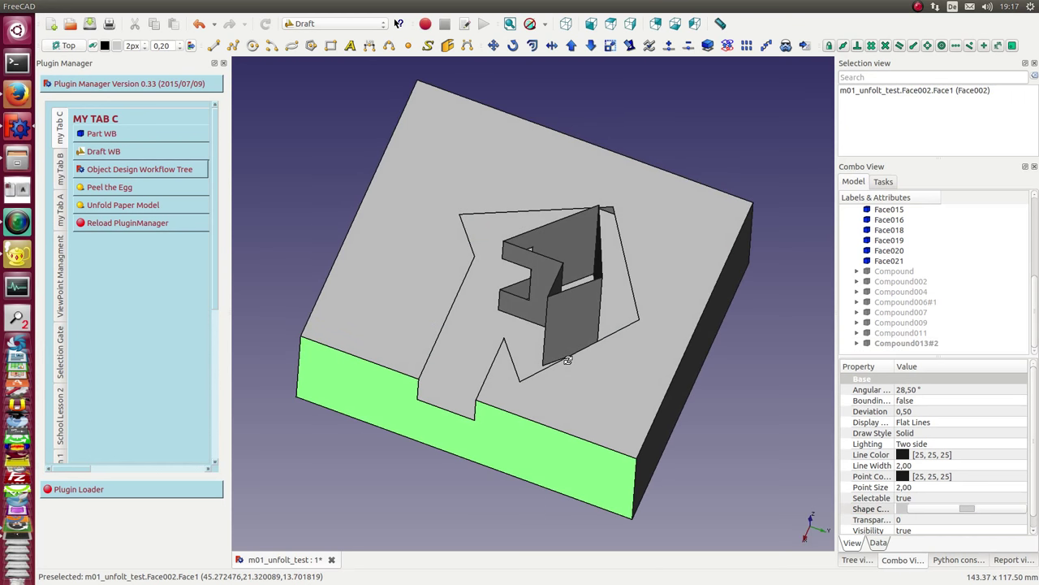
left_click(658, 331)
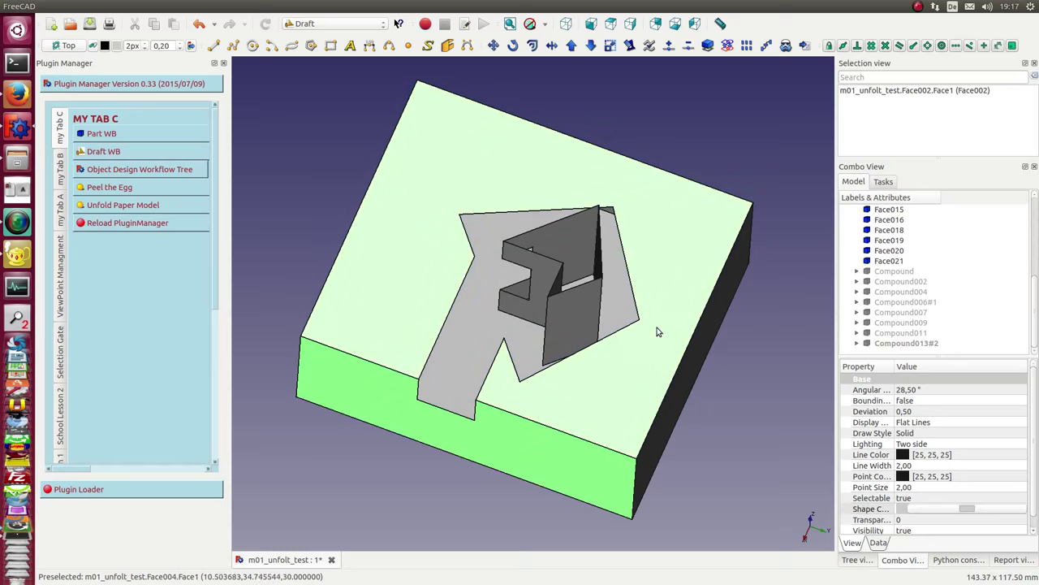
left_click(698, 351)
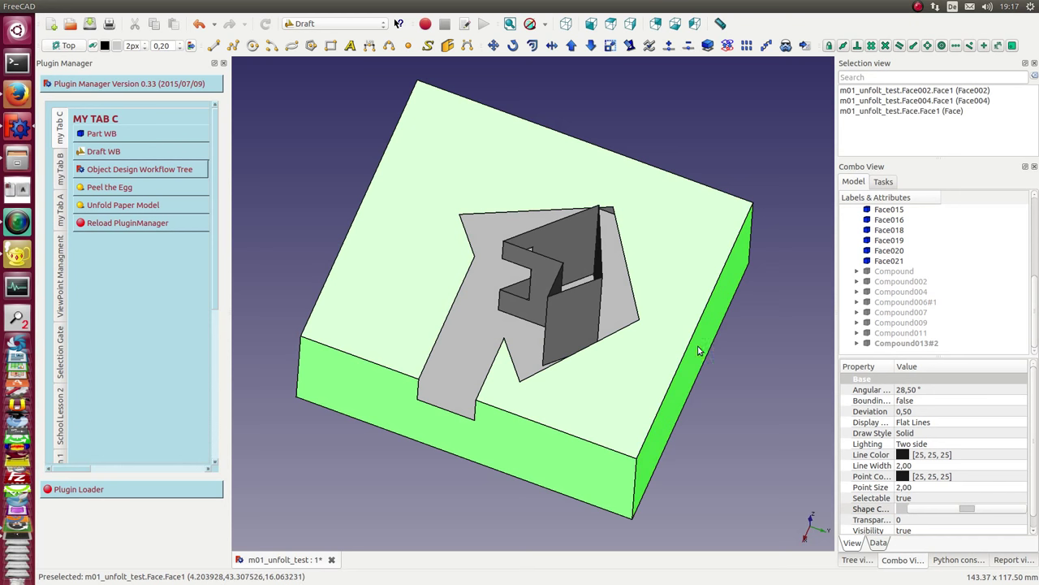
mouse_move(695, 353)
middle_mouse_down()
mouse_move(626, 419)
mouse_move(552, 425)
middle_mouse_up()
left_click(548, 375)
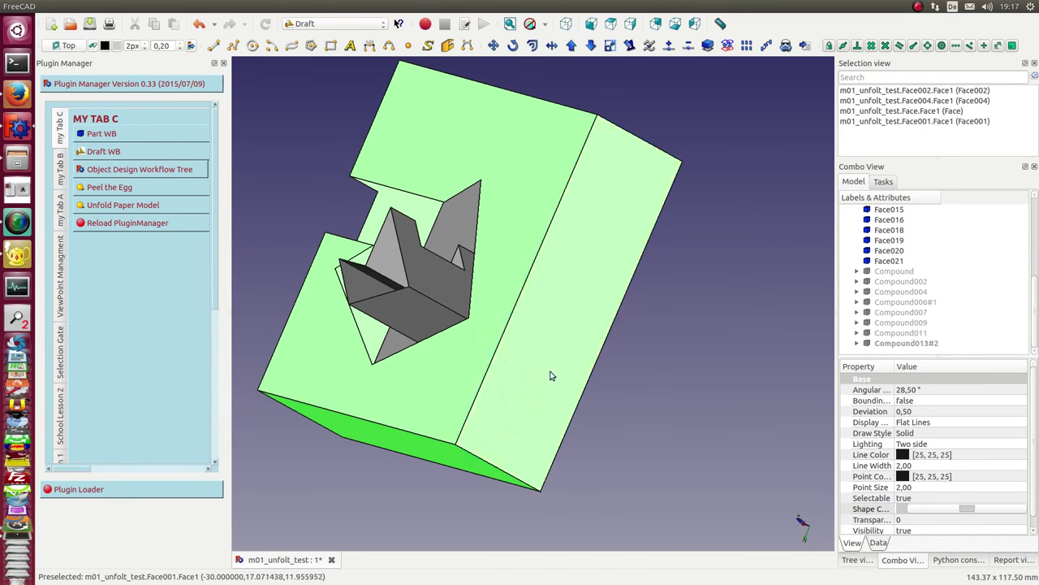
mouse_move(553, 376)
middle_mouse_down()
mouse_move(447, 487)
mouse_move(520, 308)
mouse_move(424, 489)
middle_mouse_up()
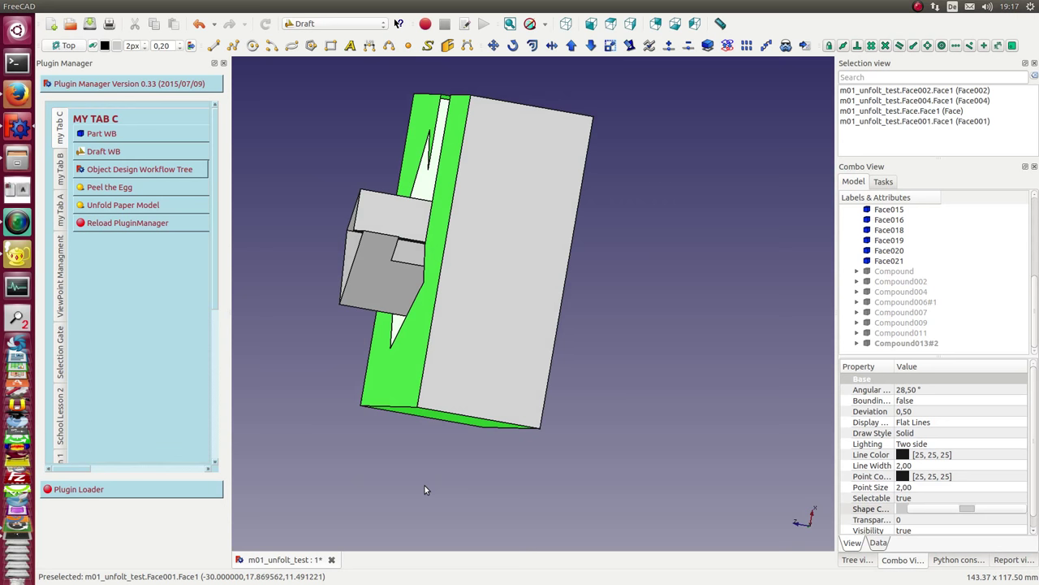
left_click(495, 311)
mouse_move(495, 311)
middle_mouse_down()
mouse_move(599, 325)
mouse_move(549, 312)
middle_mouse_up()
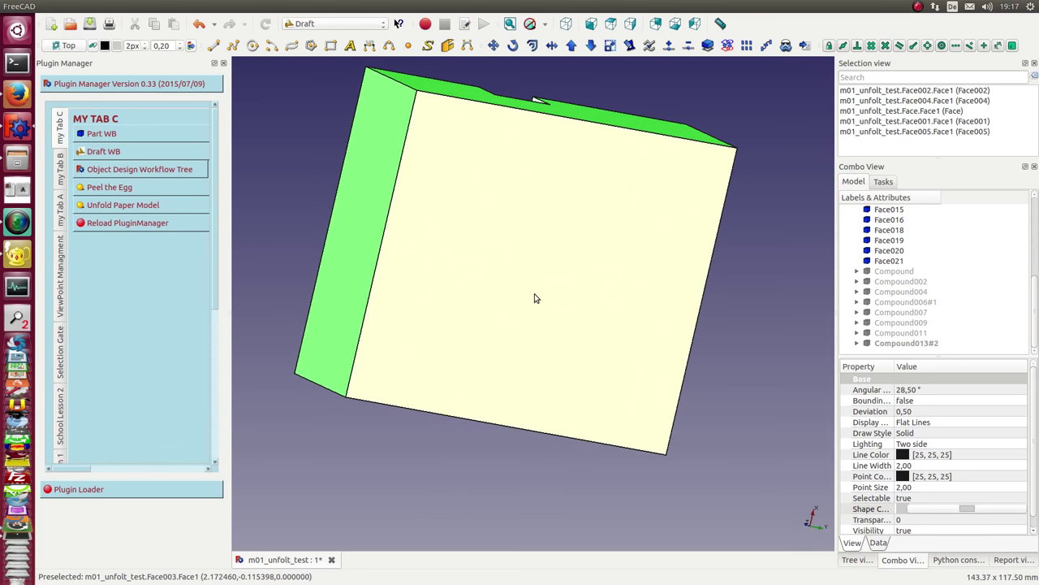
left_click(536, 296)
Unfold the box faces into net Compound022 and colour it magenta.
left_click(116, 206)
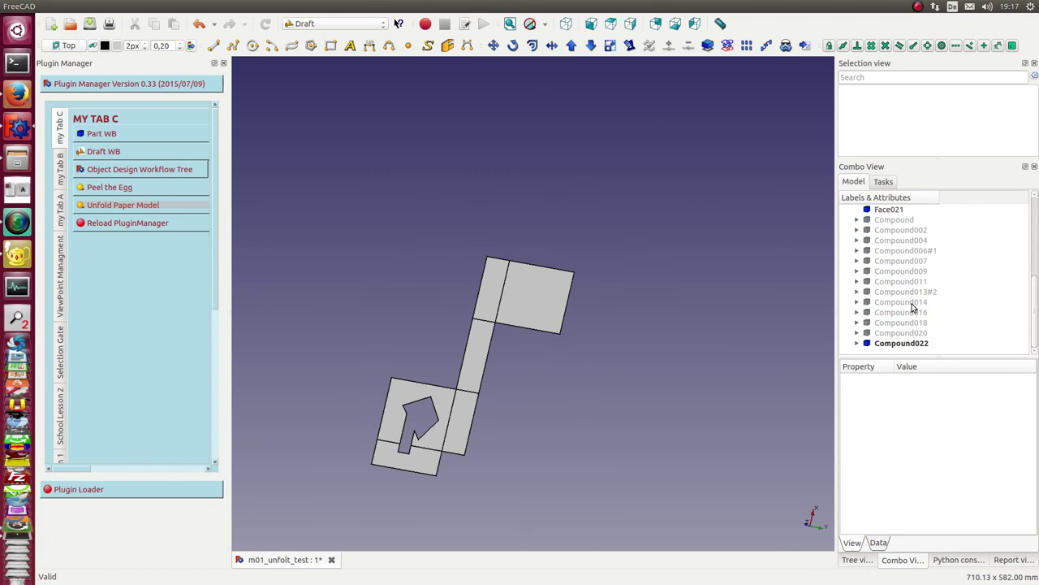
left_click(905, 344)
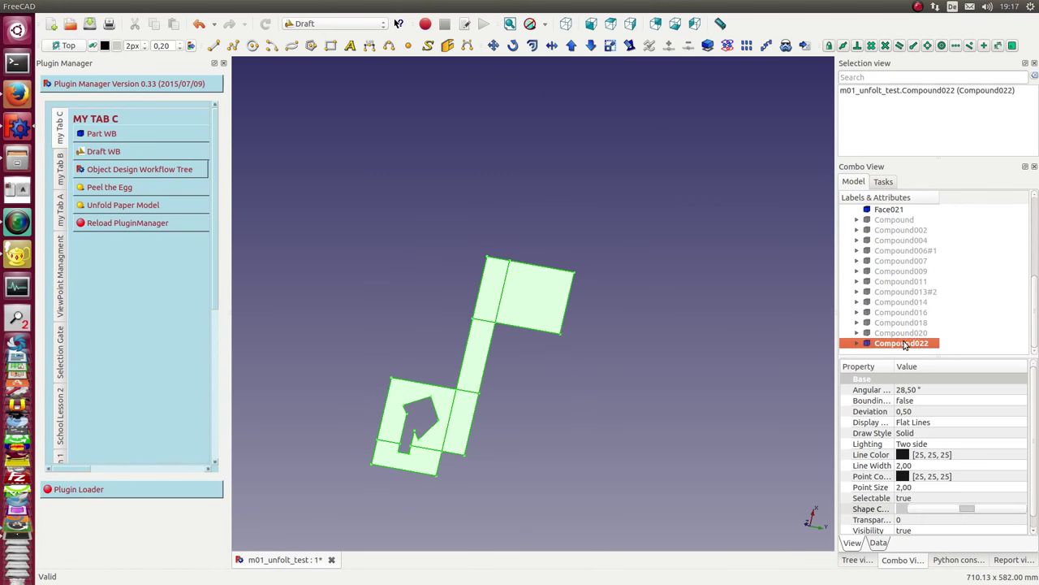
left_click(948, 512)
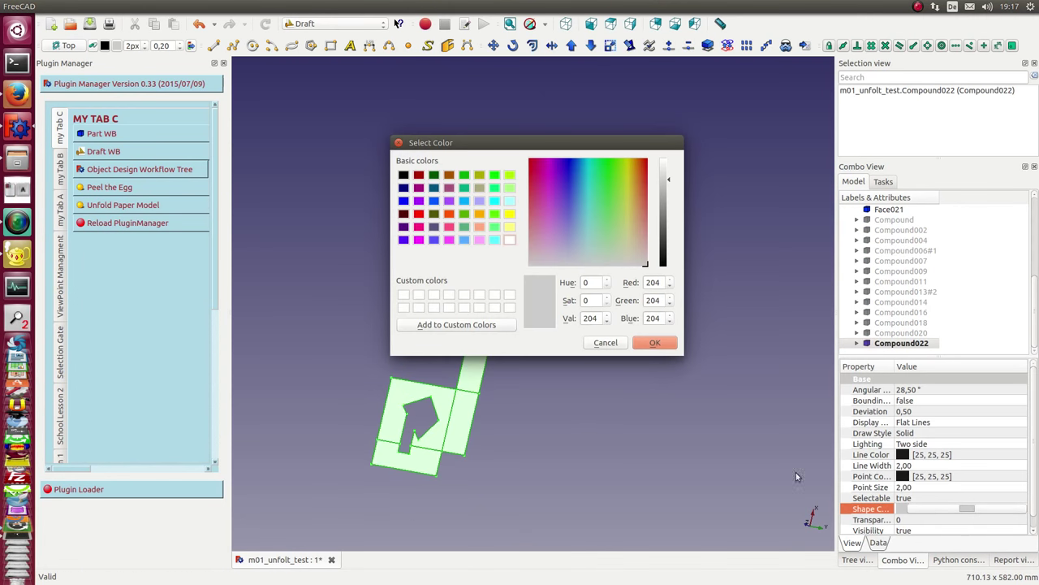
left_click(417, 227)
left_click(656, 343)
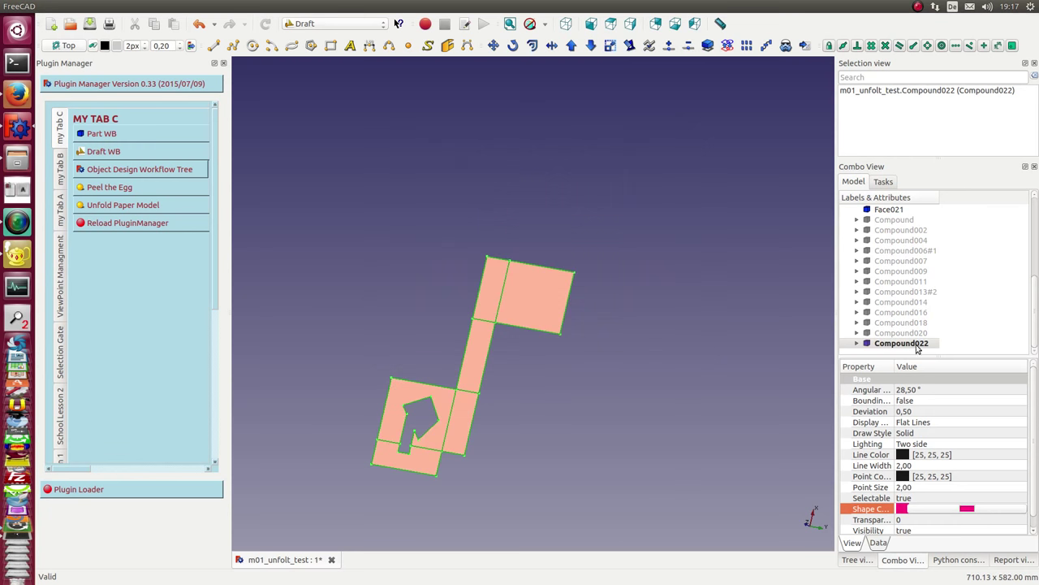
Rename the net to Compound022#3, hide it, and switch to the front view.
left_click(914, 342)
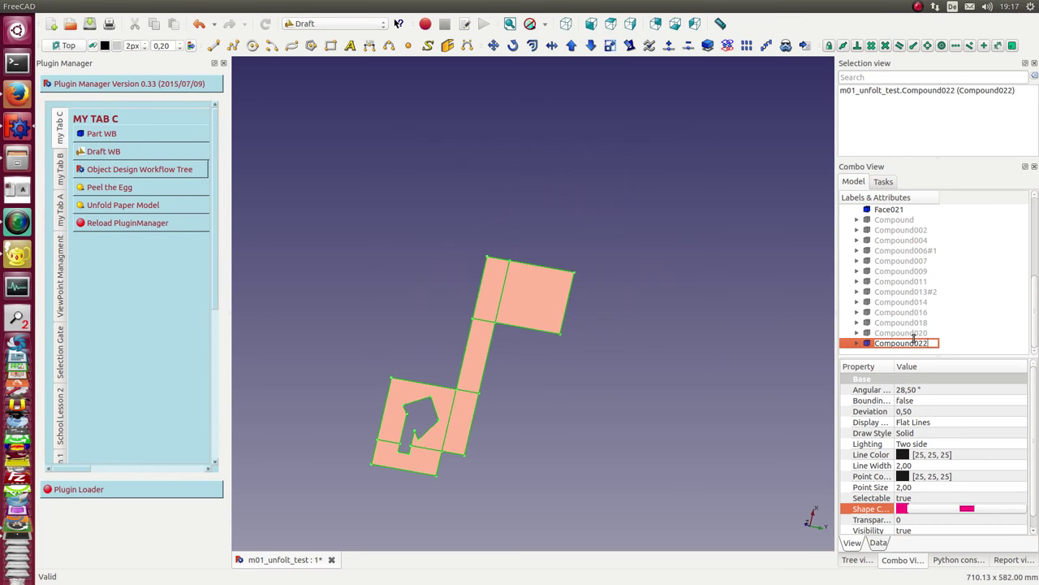
type("#3")
key("Return")
key("space")
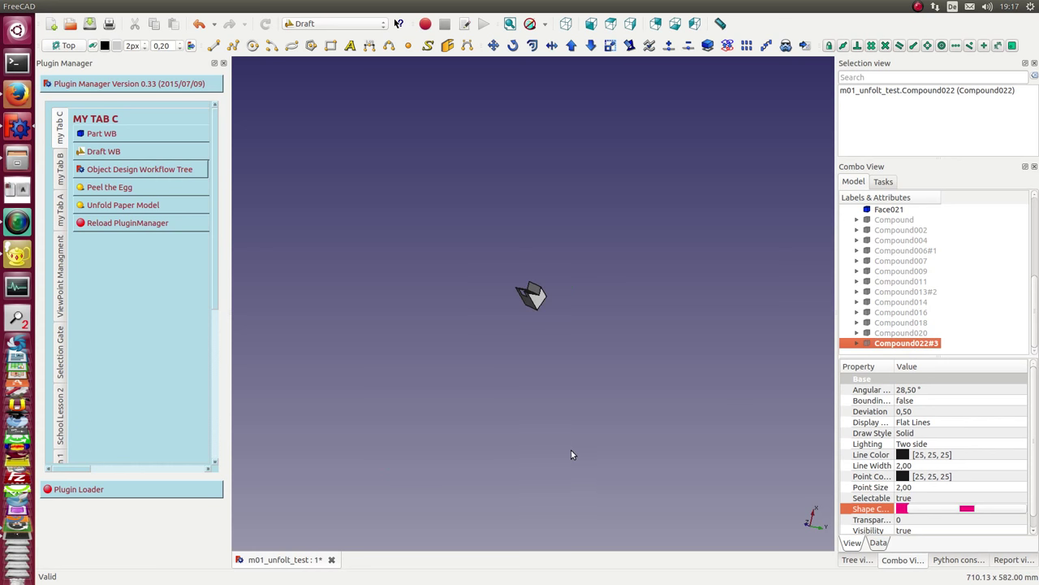
key("1")
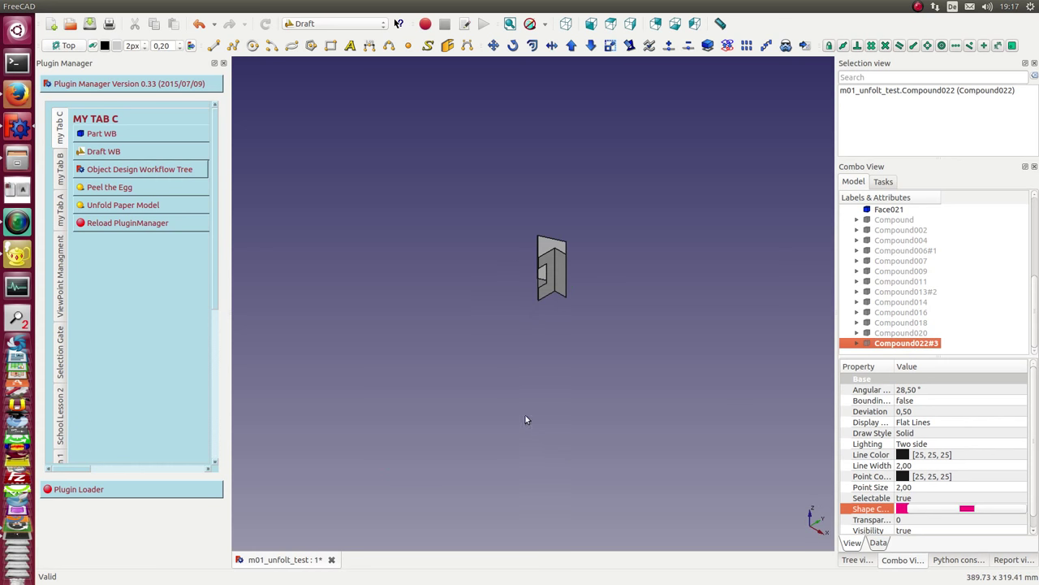
Select the small model's faces Face015, Face016 and Face018–Face021.
key("0")
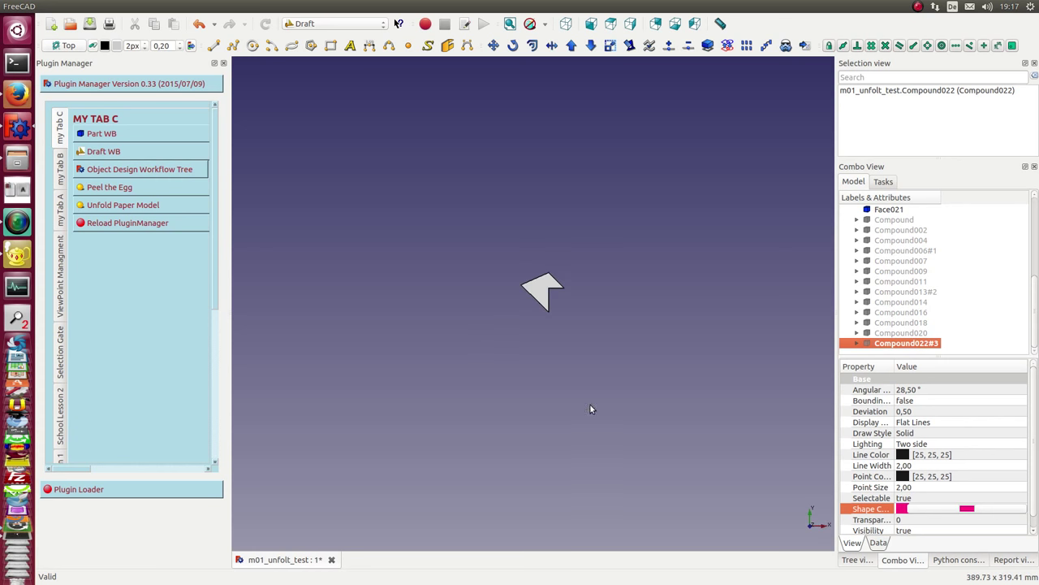
mouse_move(591, 404)
left_mouse_down()
mouse_move(545, 366)
mouse_move(487, 367)
mouse_move(499, 343)
mouse_move(602, 398)
mouse_move(556, 291)
left_mouse_up()
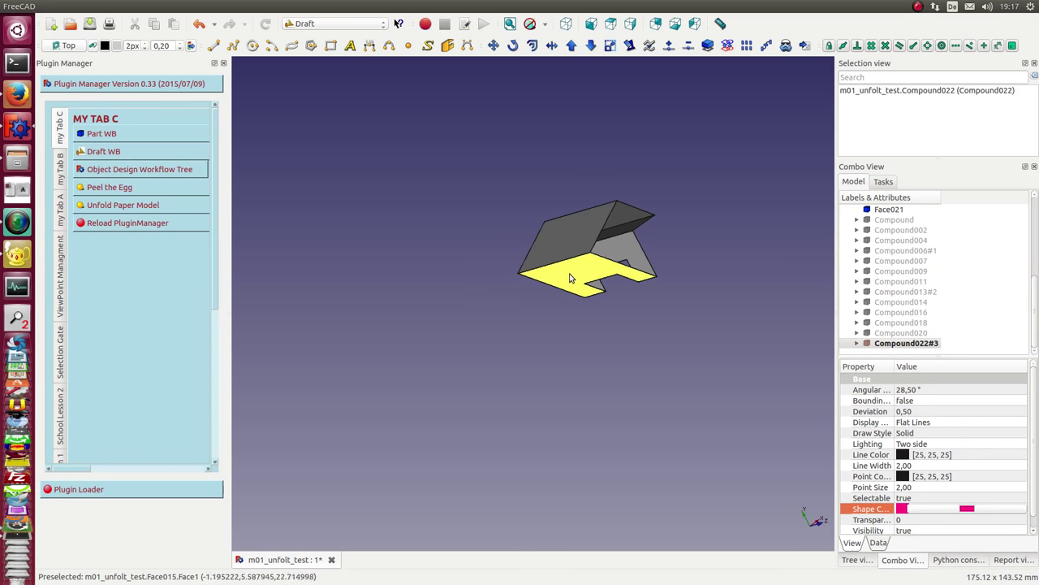
left_click(571, 276)
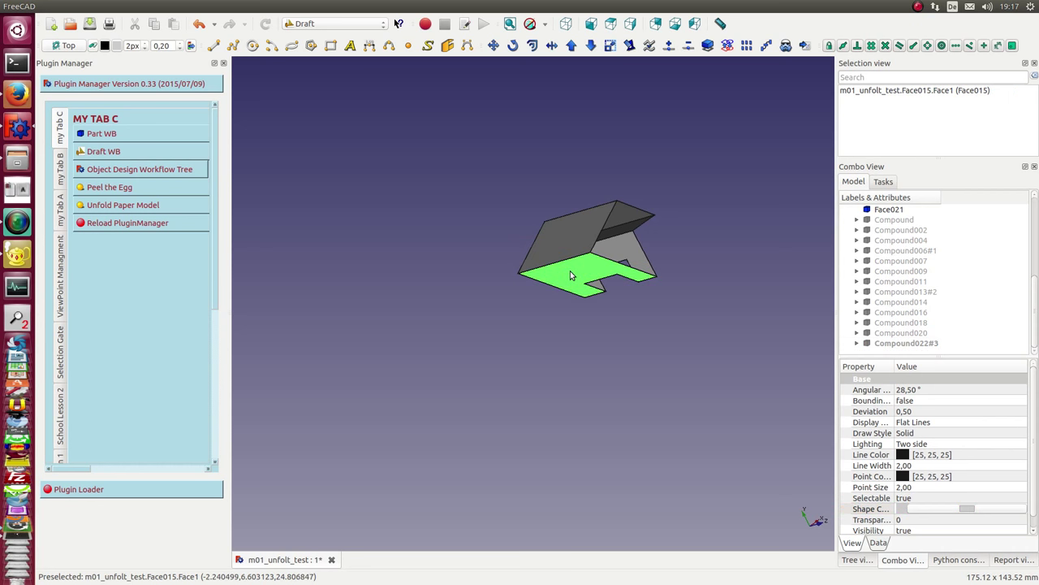
mouse_move(571, 277)
left_mouse_down()
mouse_move(563, 378)
mouse_move(525, 360)
mouse_move(545, 337)
left_mouse_up()
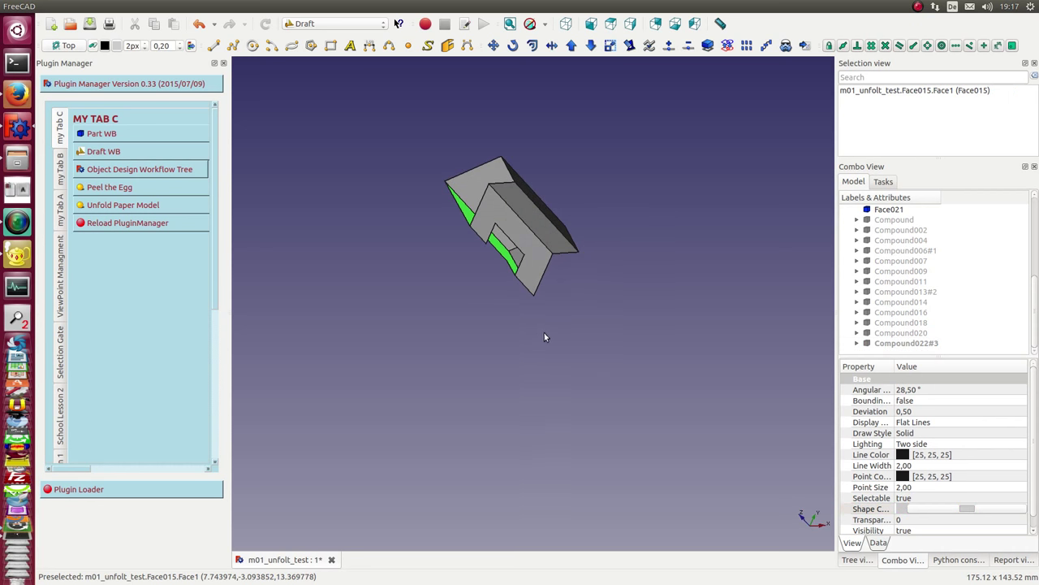
left_click(526, 237, "ctrl")
left_click(534, 223, "ctrl")
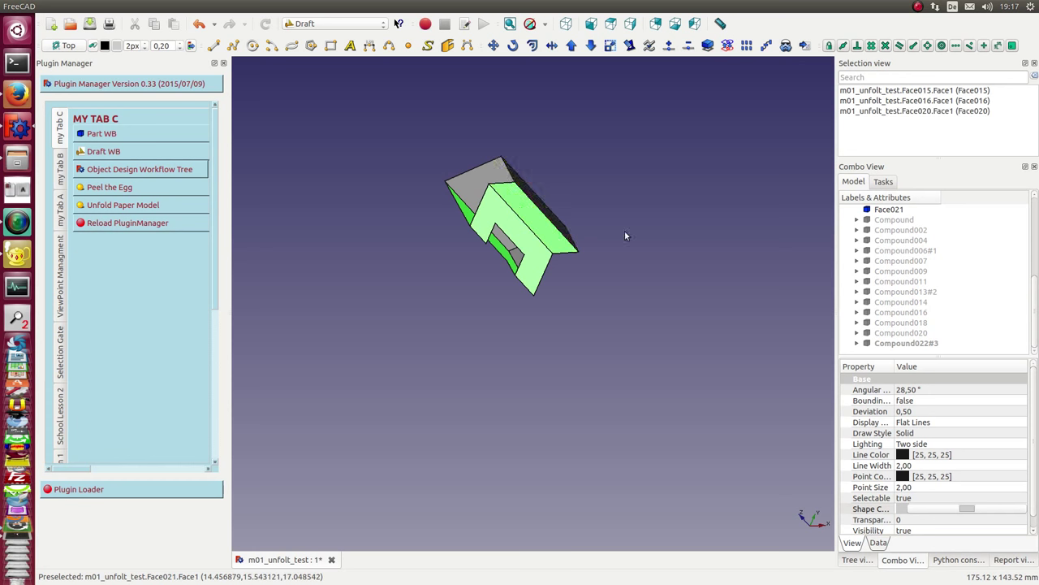
mouse_move(624, 232)
left_mouse_down()
mouse_move(610, 343)
mouse_move(551, 286)
mouse_move(567, 346)
left_mouse_up()
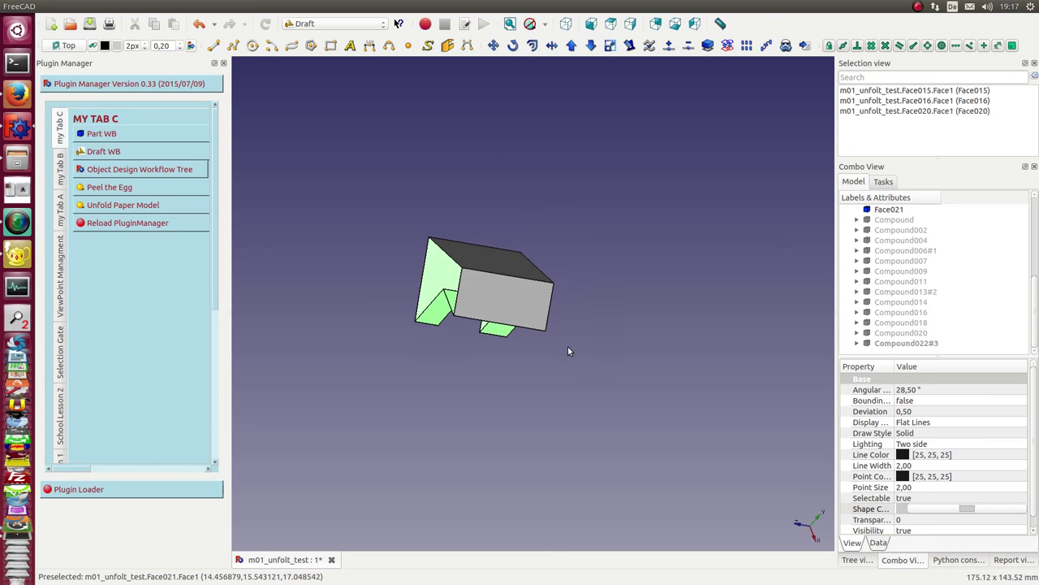
left_click(519, 304, "ctrl")
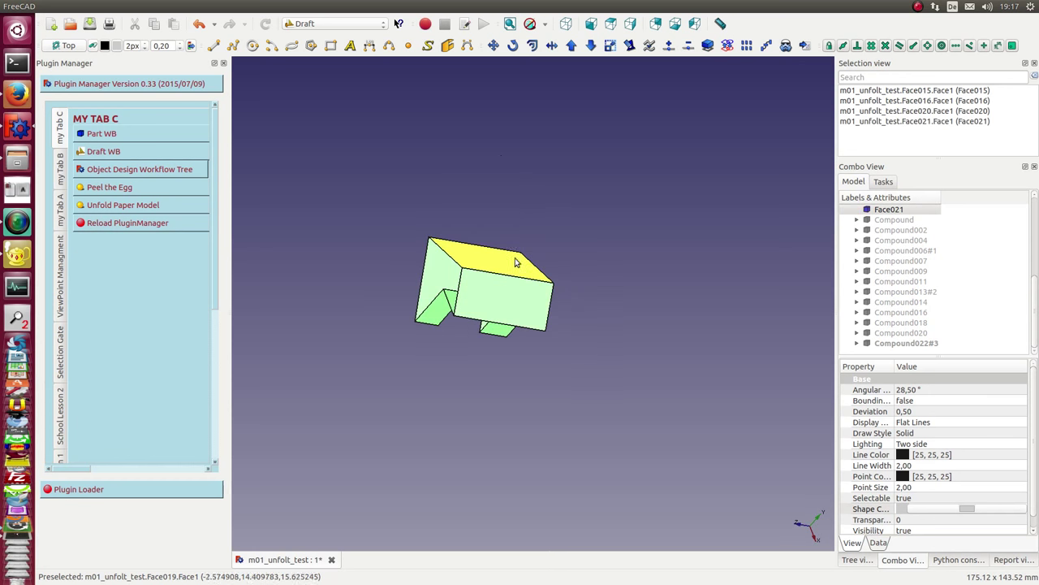
left_click(518, 264, "ctrl")
mouse_move(517, 264)
left_mouse_down()
mouse_move(735, 341)
mouse_move(691, 350)
mouse_move(479, 303)
left_mouse_up()
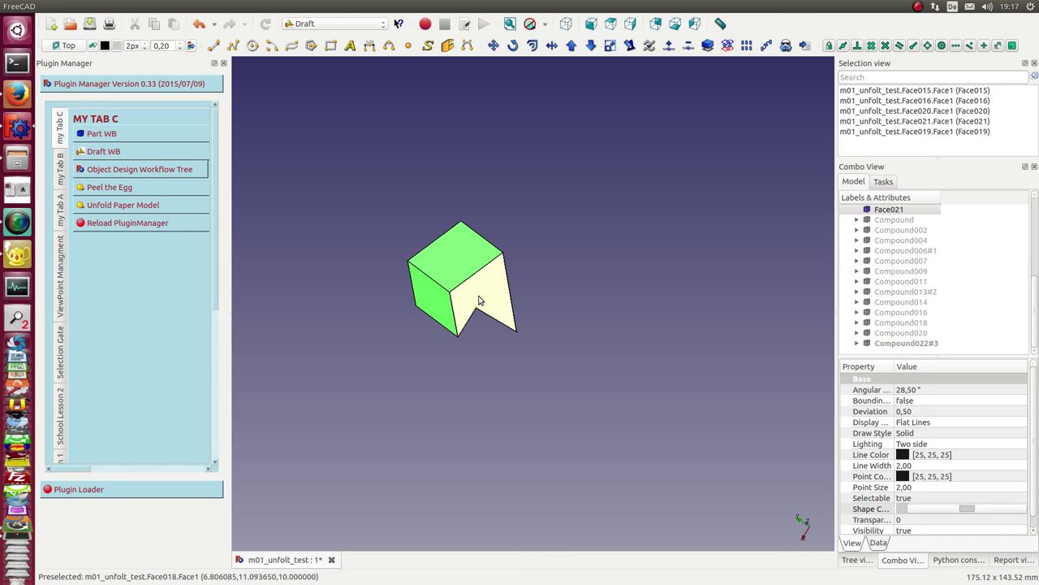
left_click(479, 301, "ctrl")
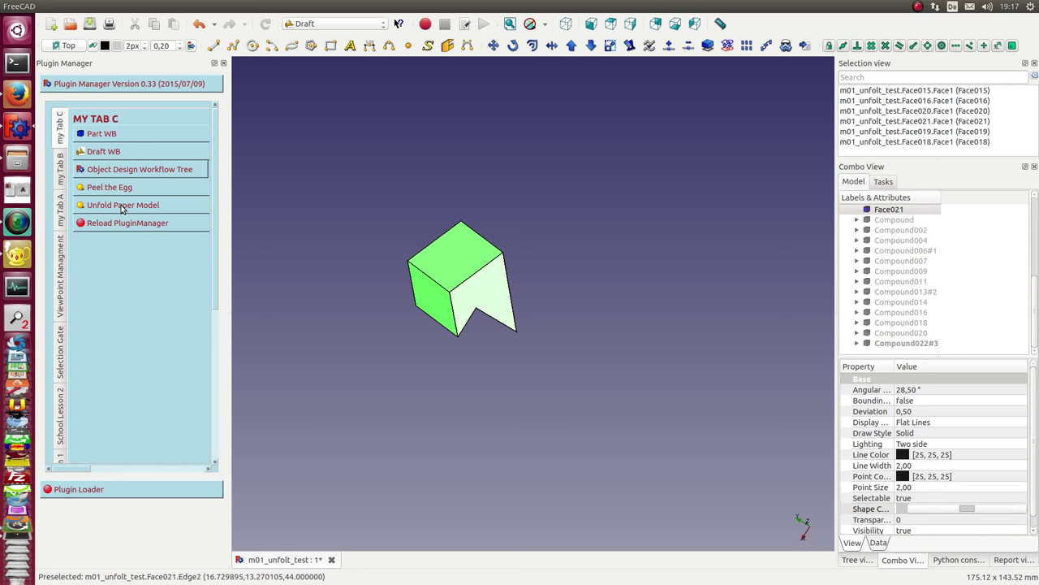
Unfold the cube into a flat net, colour it orange, and rename it Compound031#4.
left_click(122, 206)
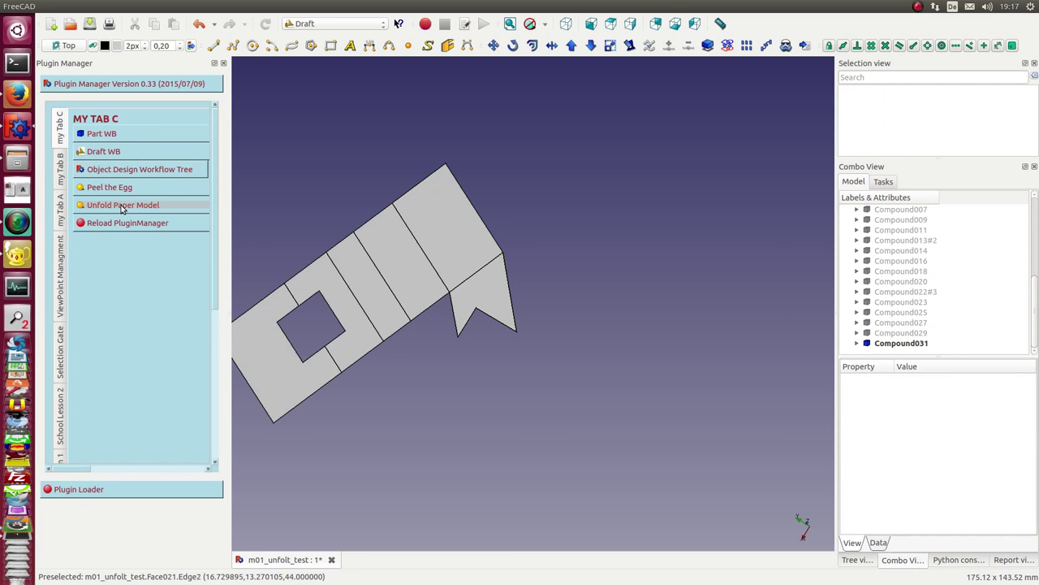
left_click(453, 227)
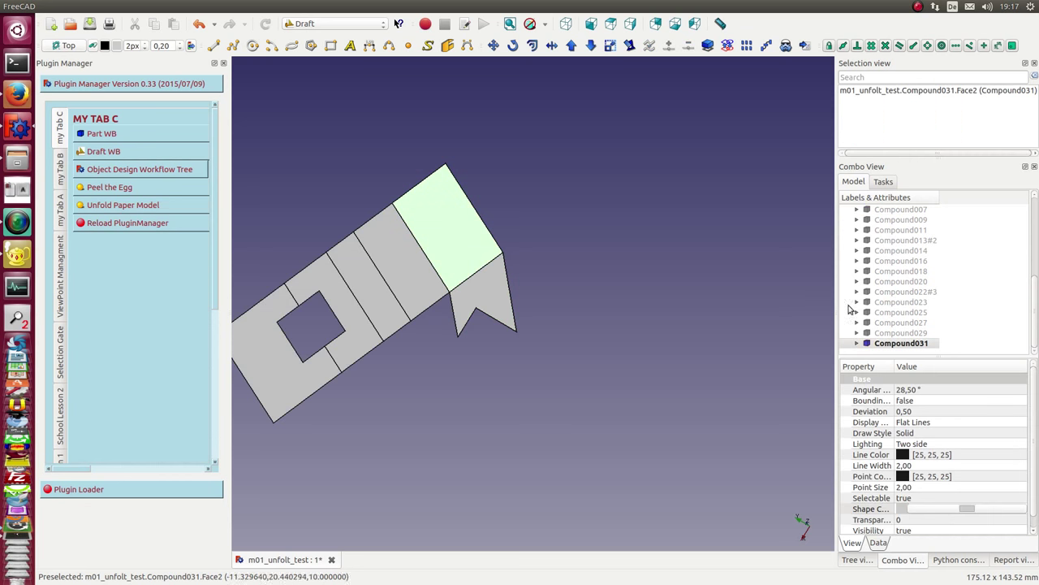
left_click(941, 509)
left_click(479, 215)
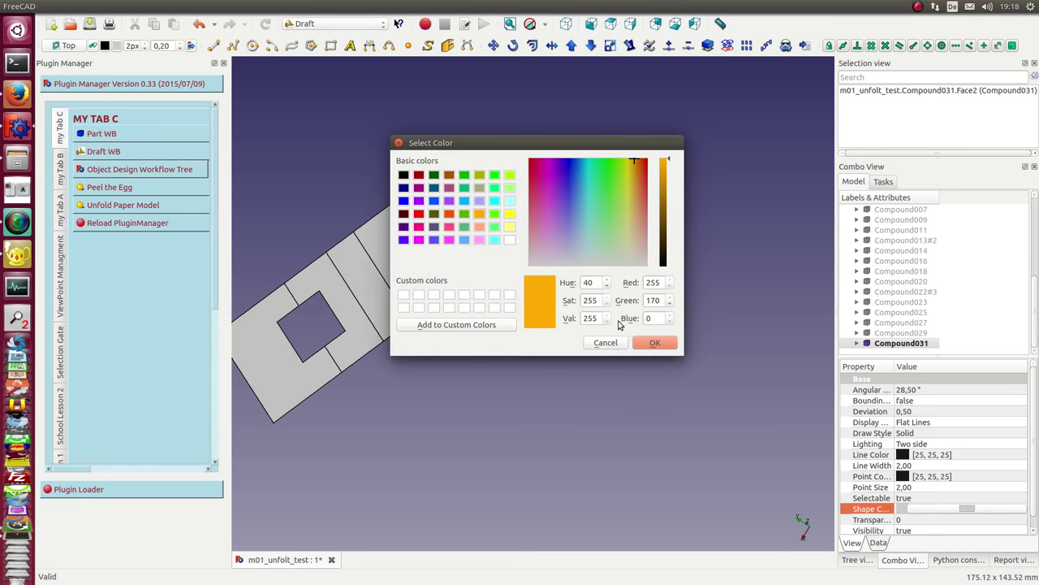
left_click(653, 344)
left_click(910, 345)
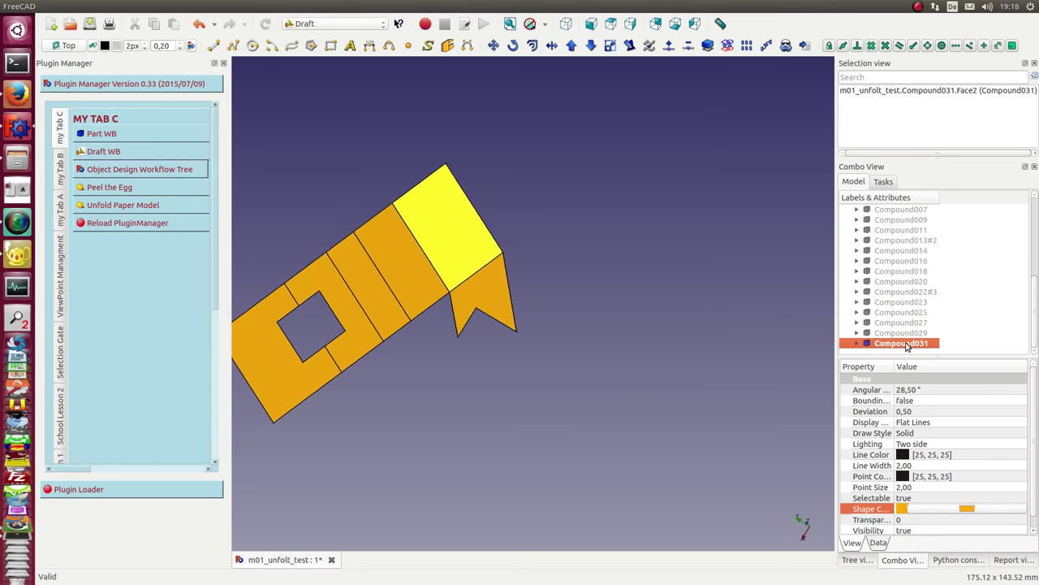
left_click(907, 345)
type("#4")
key("Return")
Show the hidden Compound022#3, Compound013#2 and Compound006#1 nets again.
left_click(592, 375)
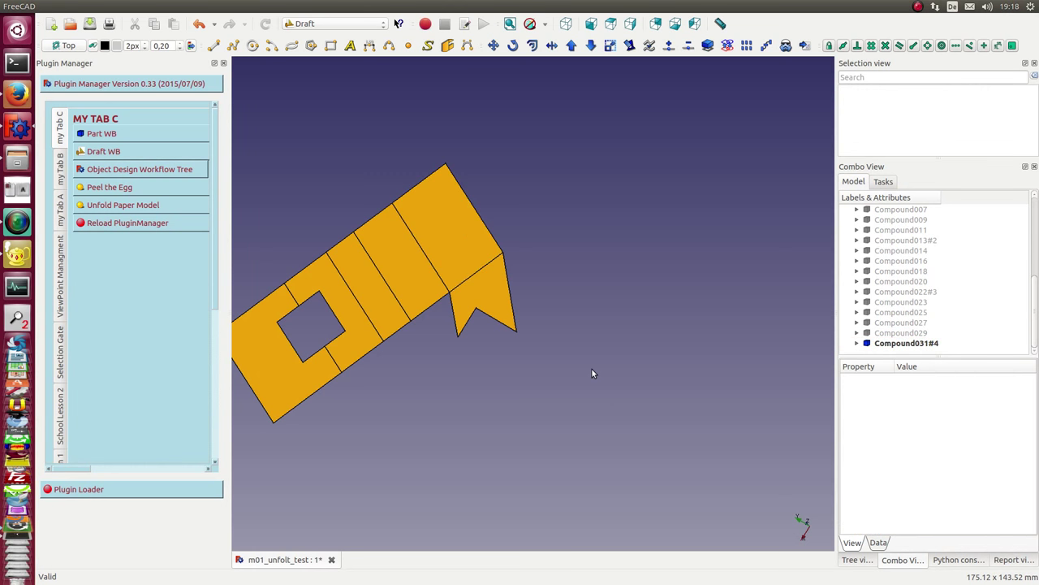
left_click(903, 293)
key("space")
left_click(899, 241)
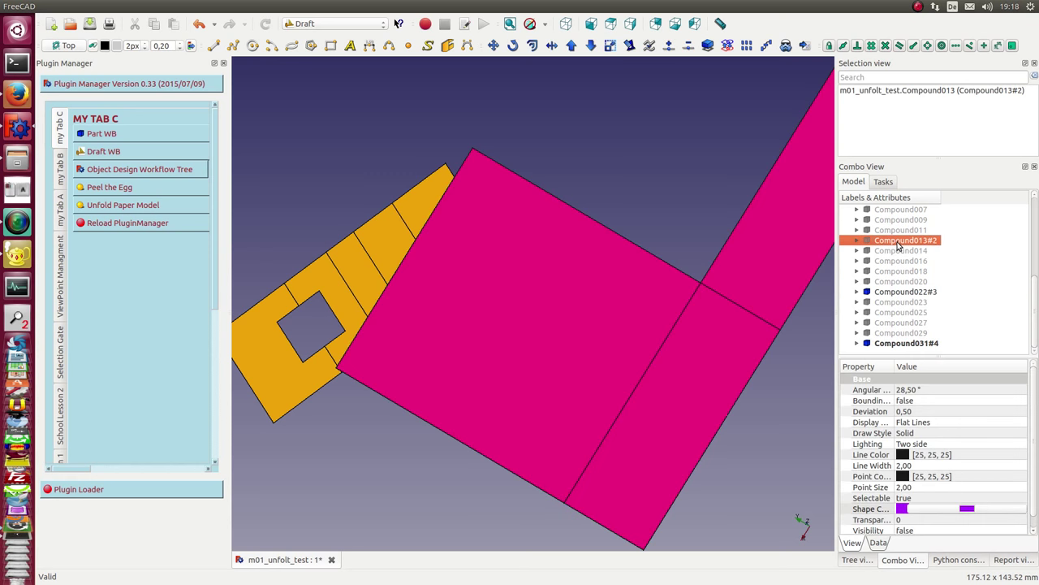
key("space")
scroll(988, 283, "up", 3)
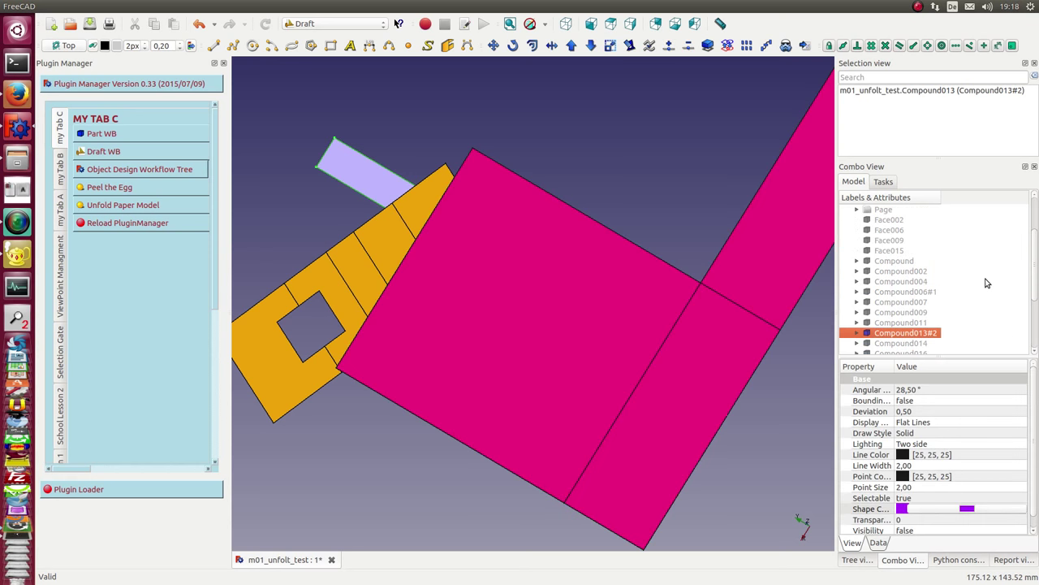
left_click(916, 288)
key("space")
scroll(631, 304, "down", 3)
In top view, move the lavender net further to the left.
scroll(622, 251, "down", 3)
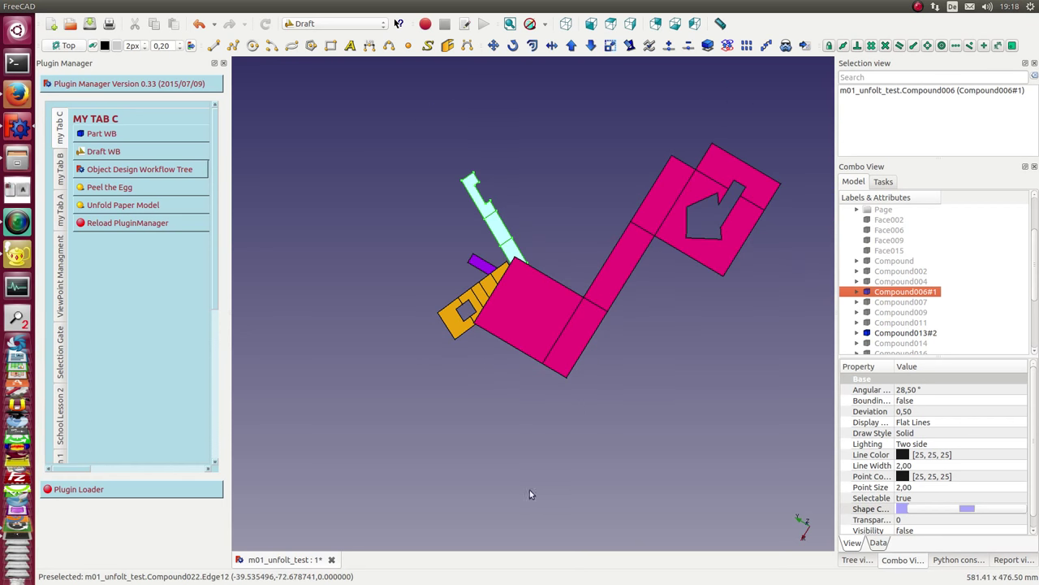
left_click(340, 485)
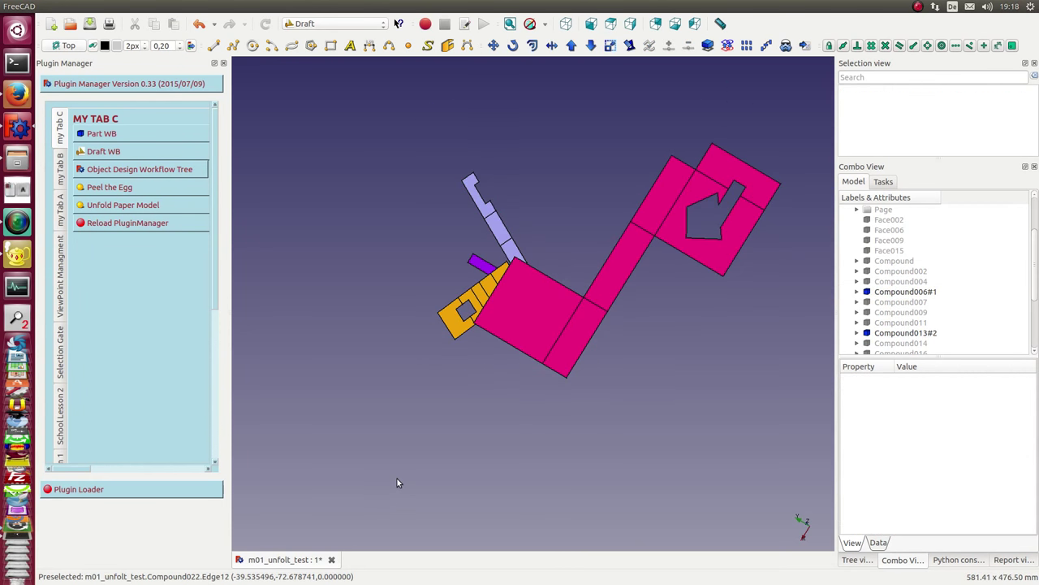
key("2")
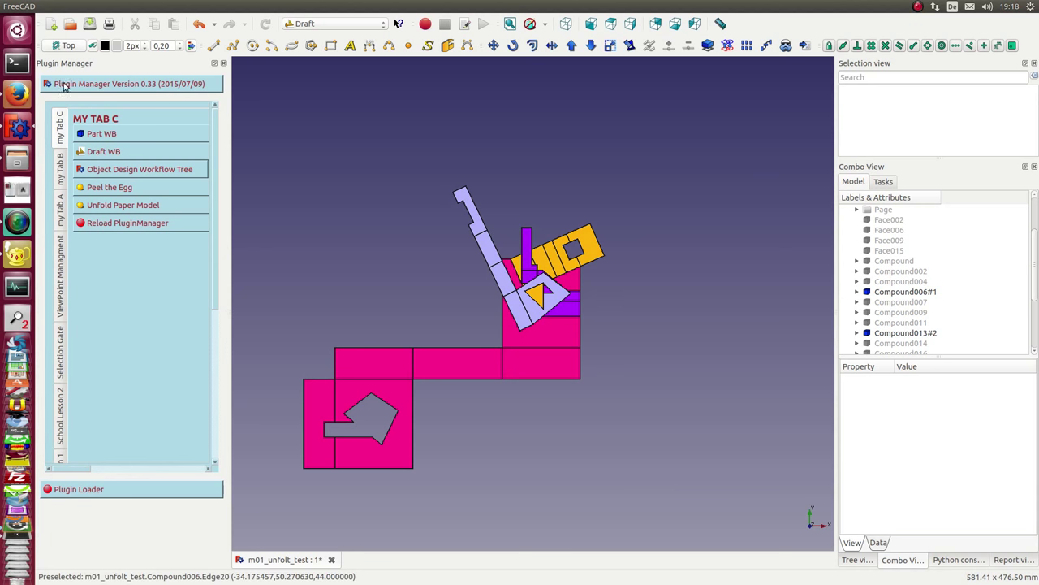
left_click(490, 254)
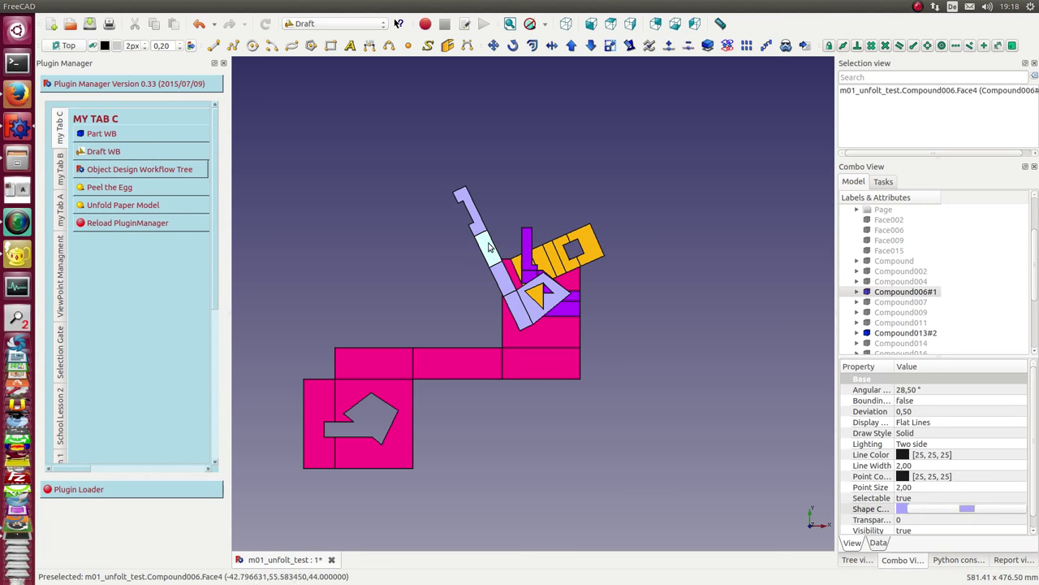
left_click(492, 46)
left_click(477, 258)
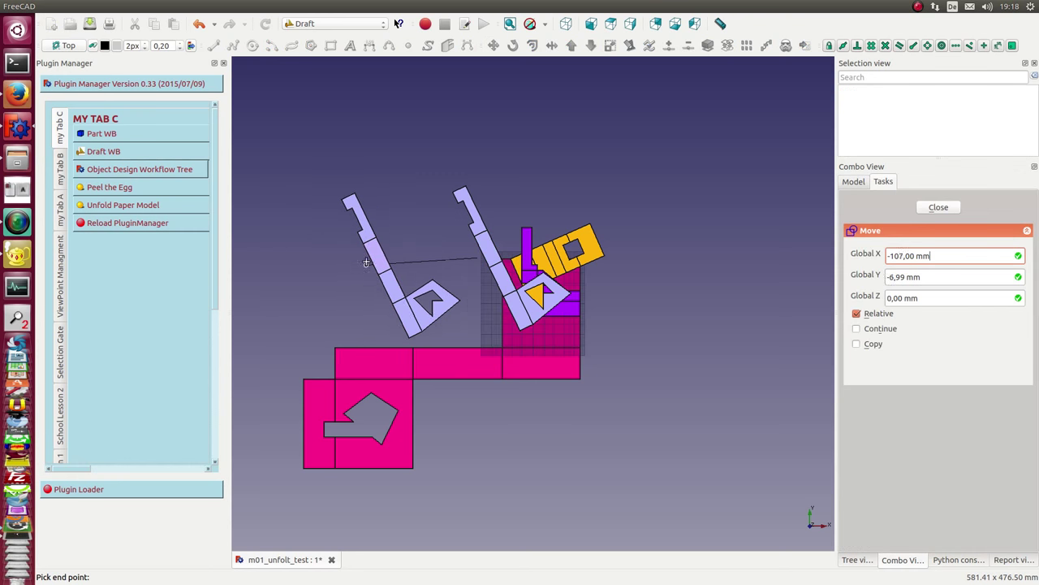
left_click(367, 259)
Start rotating the lavender net, cancel the rotation, and return to the top view.
left_click(371, 256)
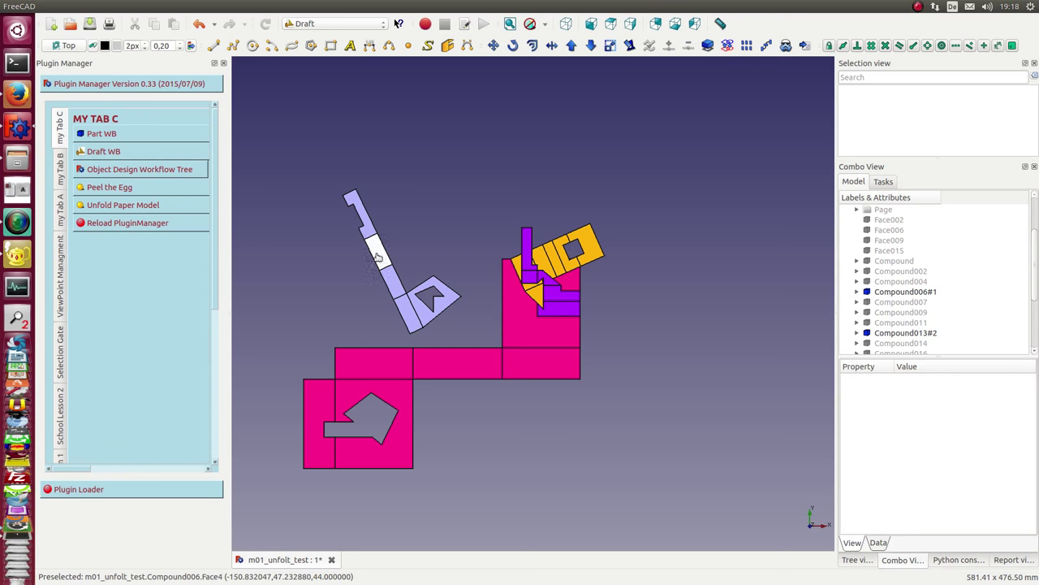
key("r")
key("o")
left_click(376, 251)
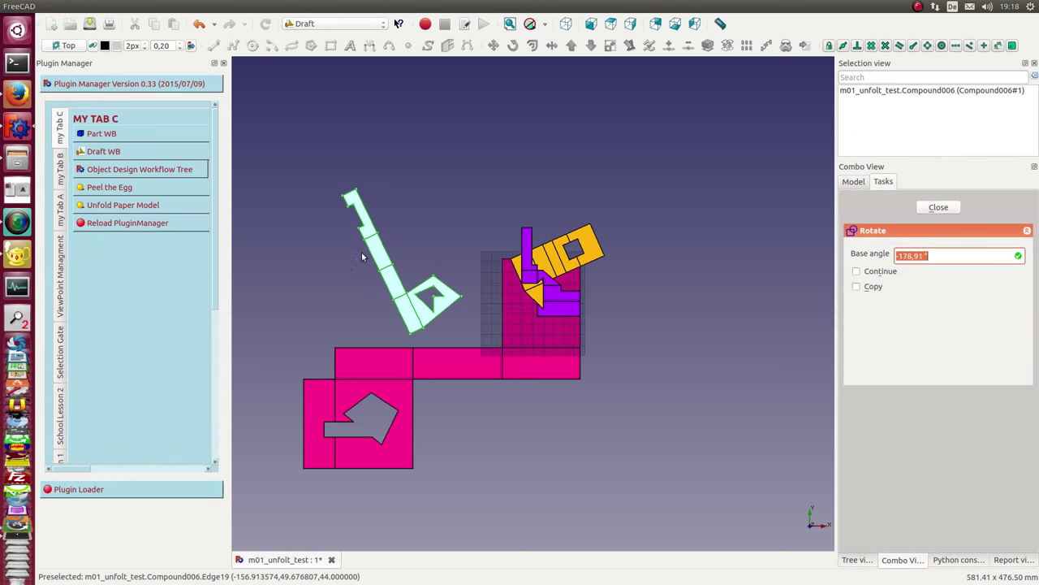
left_click(338, 291)
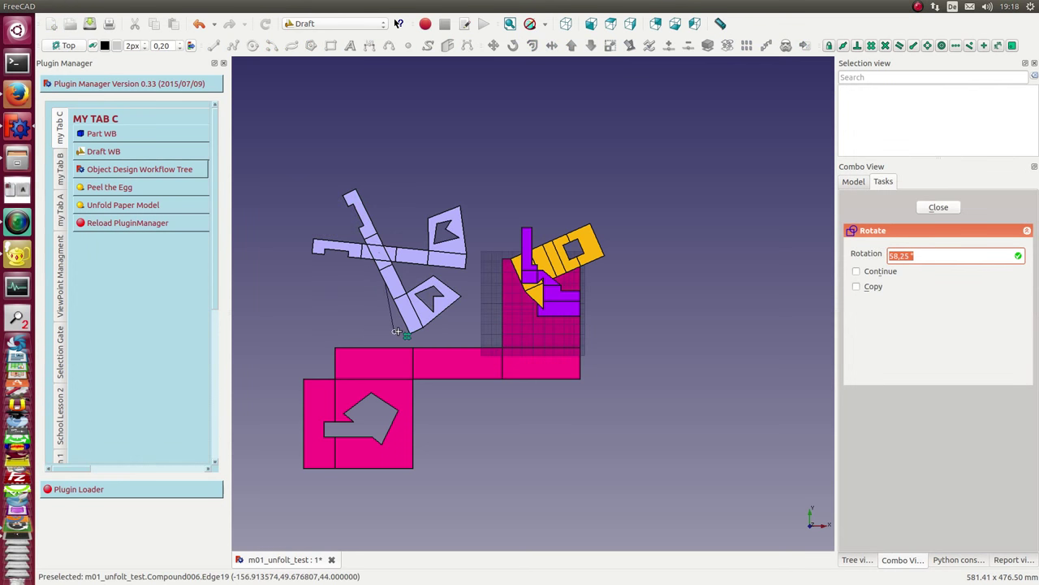
key("Escape")
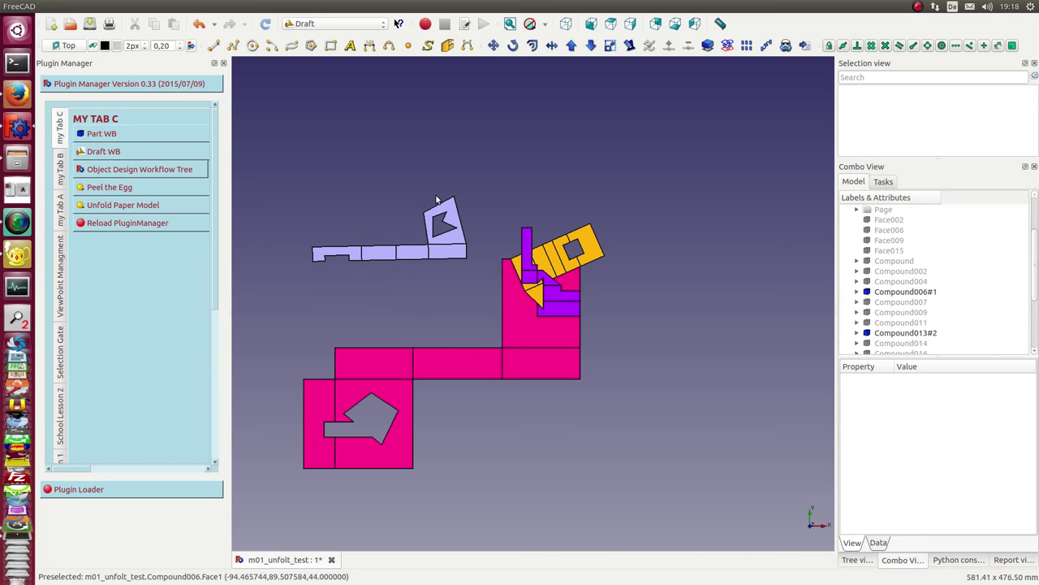
middle_click_drag(480, 485, 469, 420)
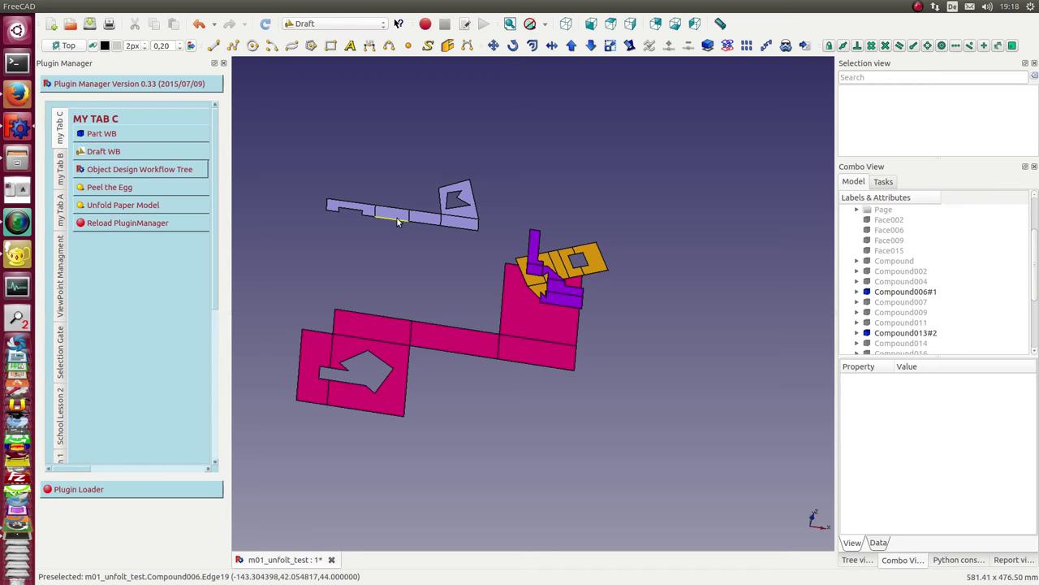
key("2")
left_click(493, 46)
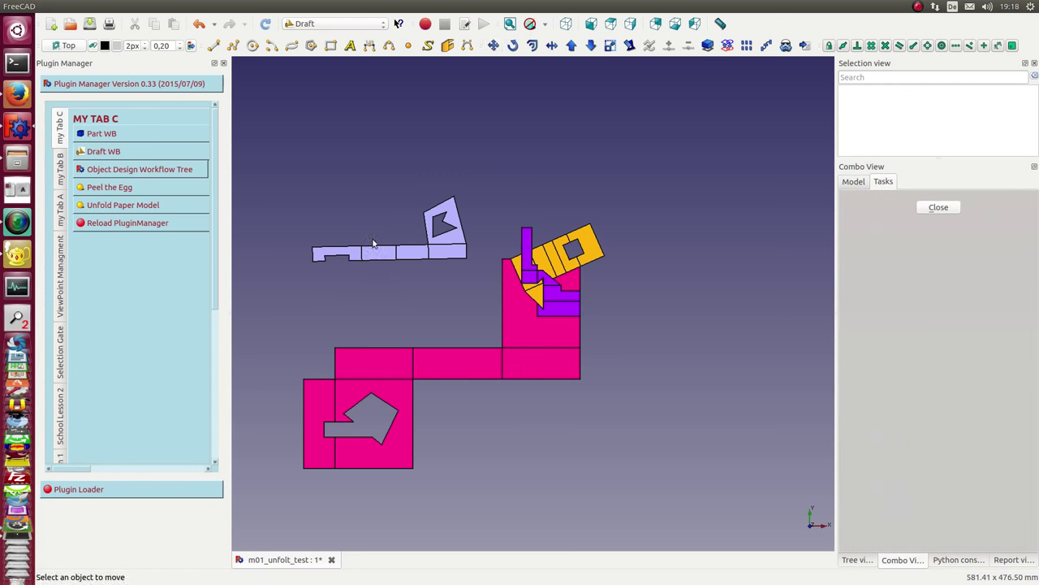
Move the lavender net lower and to the right.
left_click(372, 243)
left_click(380, 283)
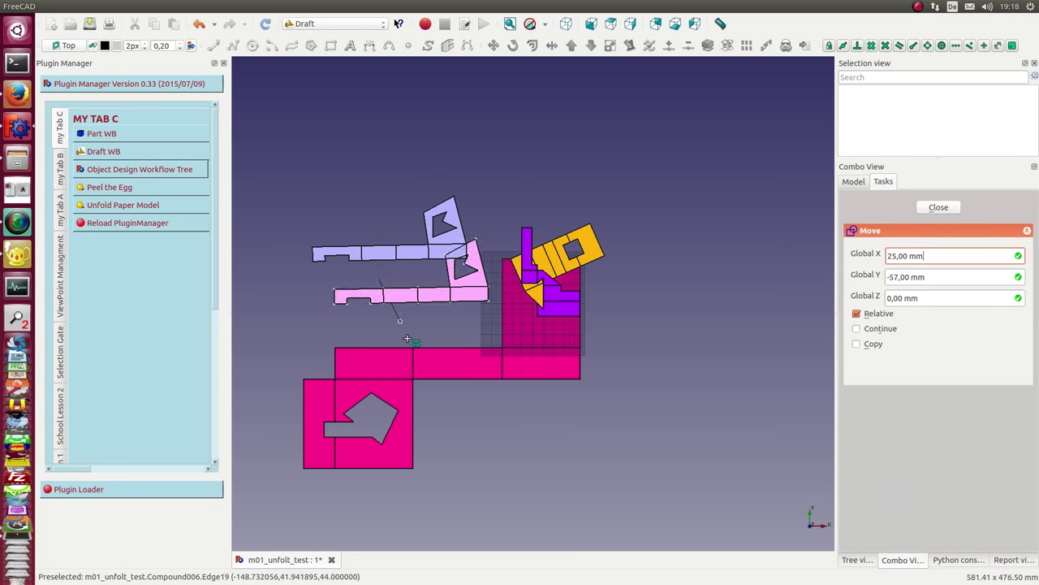
left_click(403, 352)
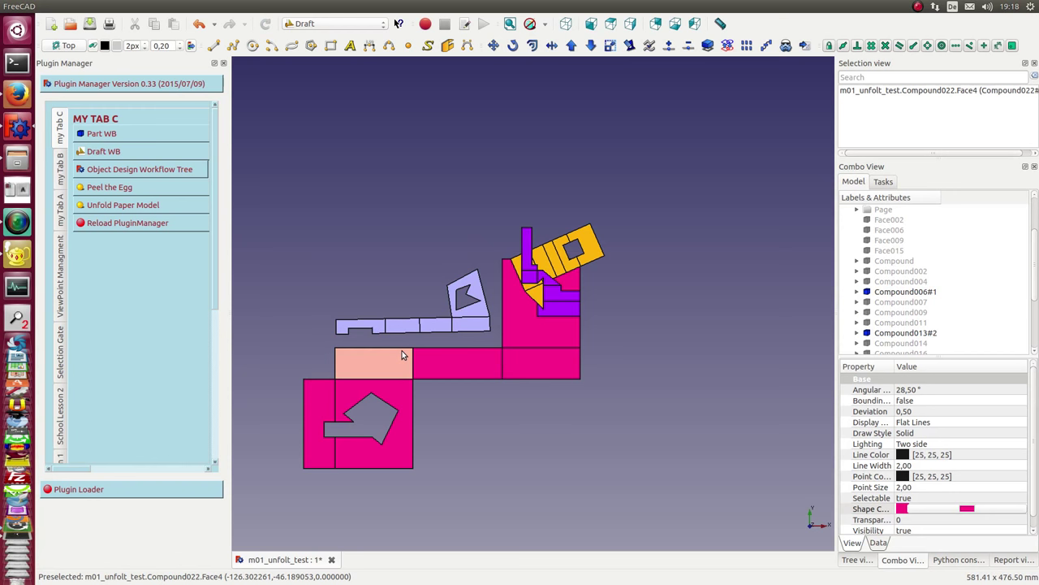
Move the purple net to the left of the pink net.
left_click(574, 300)
left_click(493, 45)
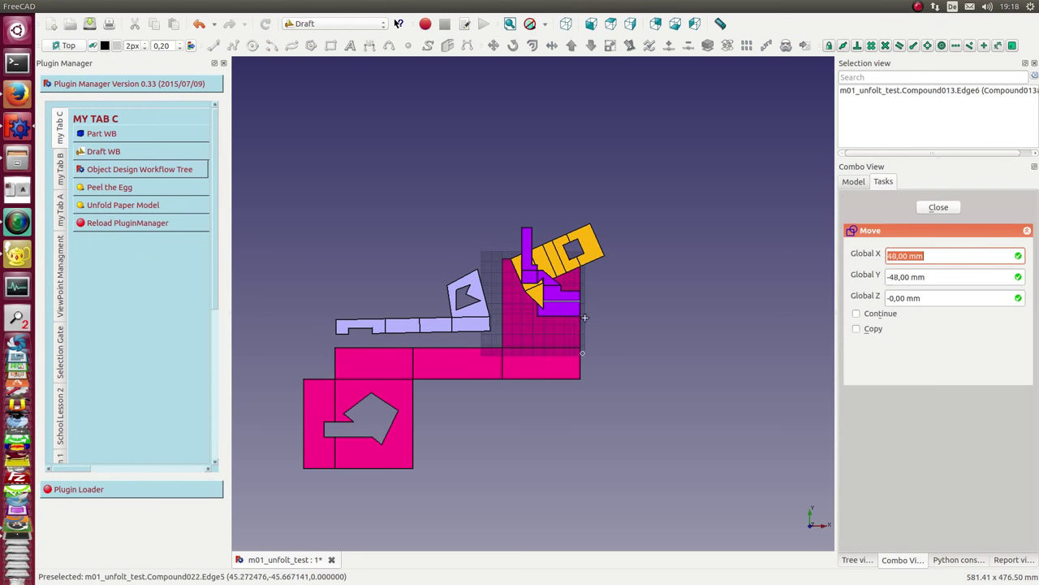
left_click(581, 314)
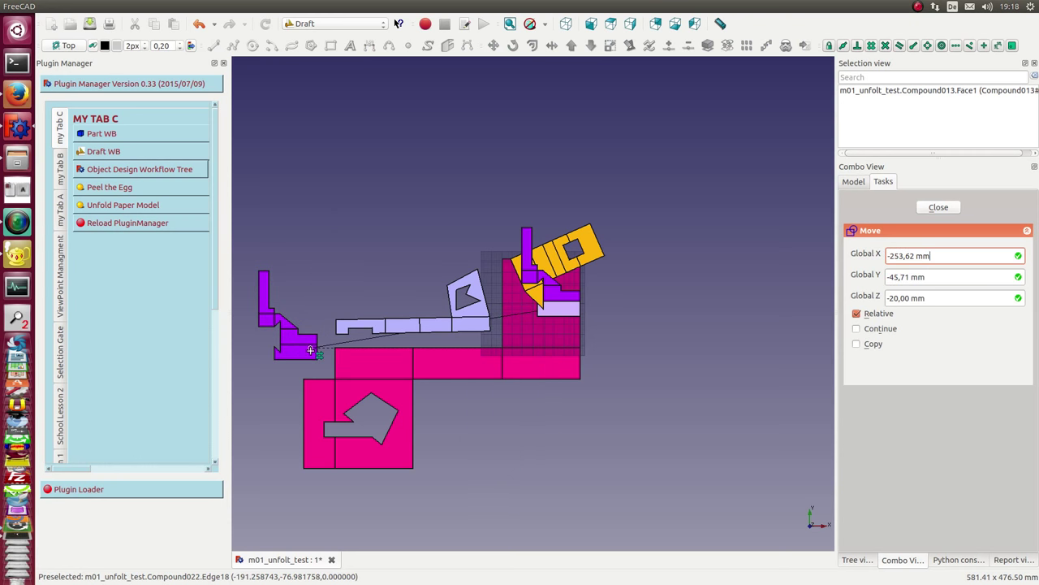
left_click(312, 354)
left_click(559, 270)
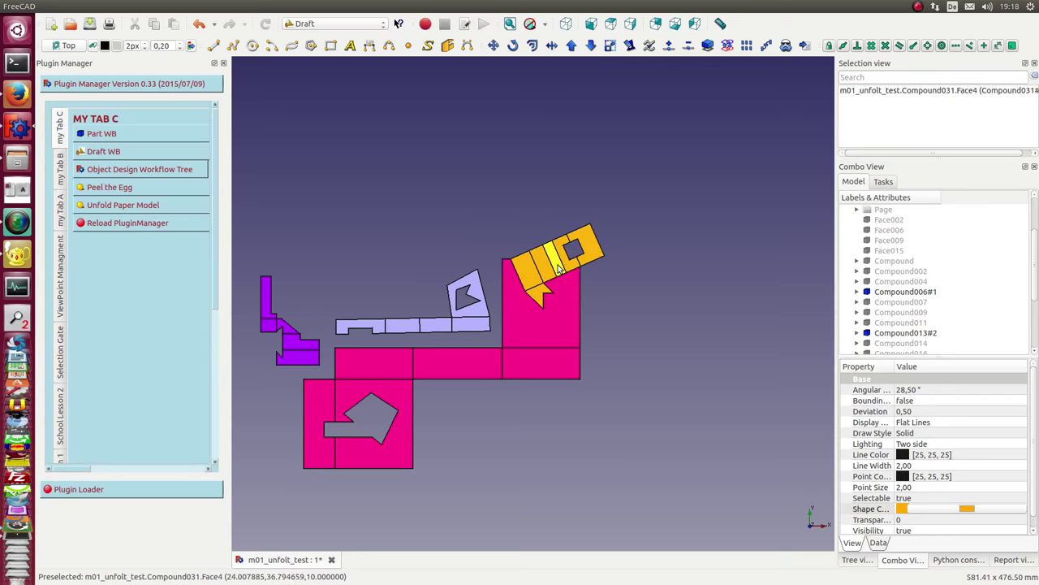
Move the orange net down into the open space below.
left_click(493, 46)
left_click(538, 303)
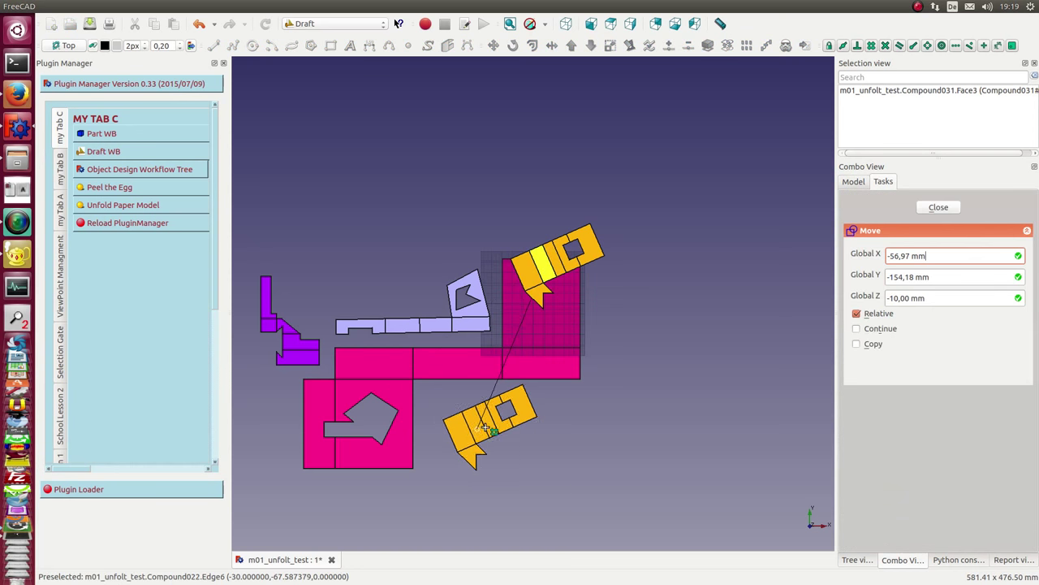
left_click(485, 428)
left_click(484, 428)
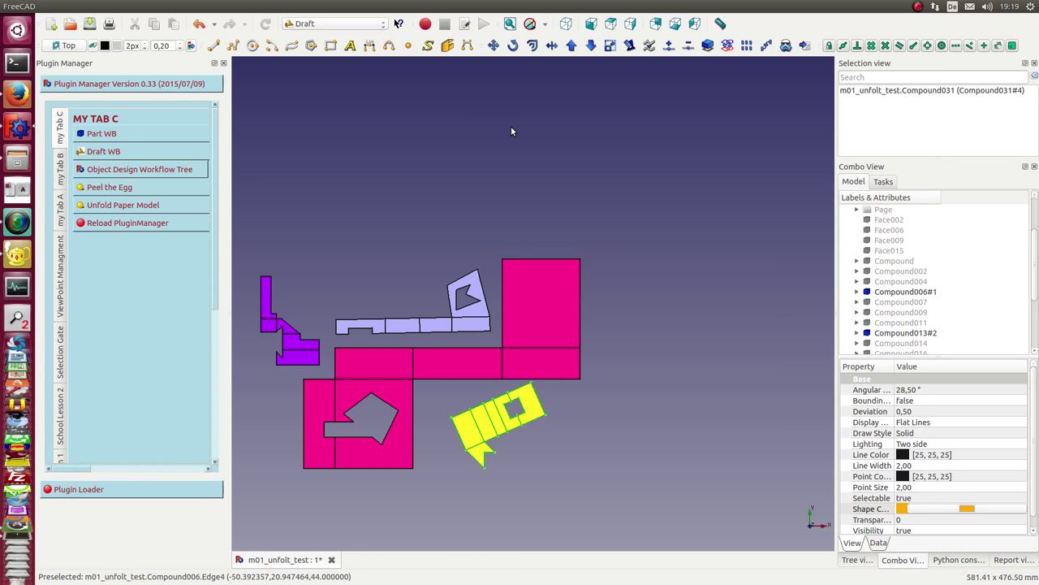
Rotate the orange net so it lies level.
left_click(513, 45)
left_click(491, 414)
left_click(490, 328)
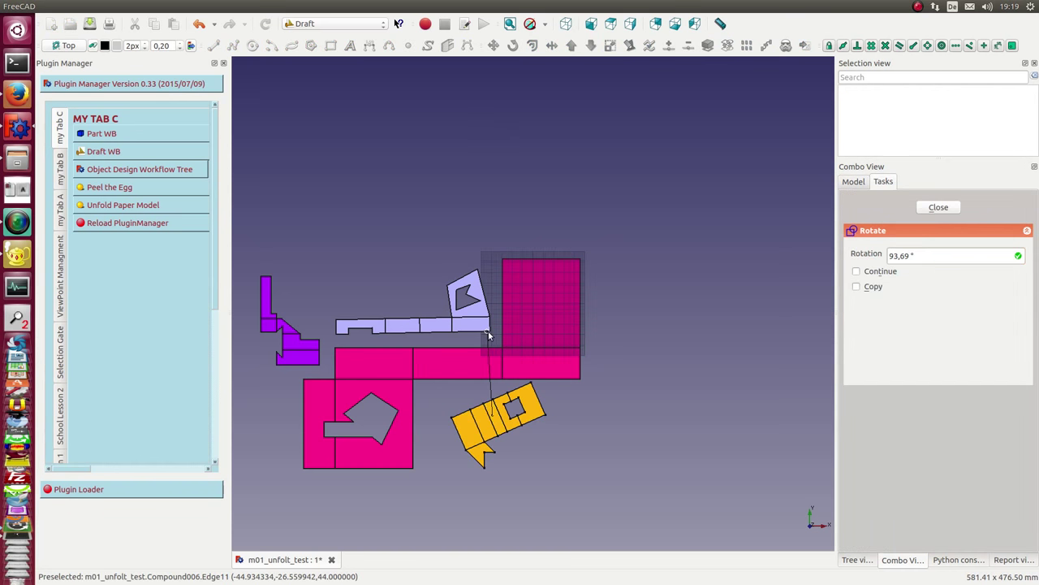
left_click(529, 336)
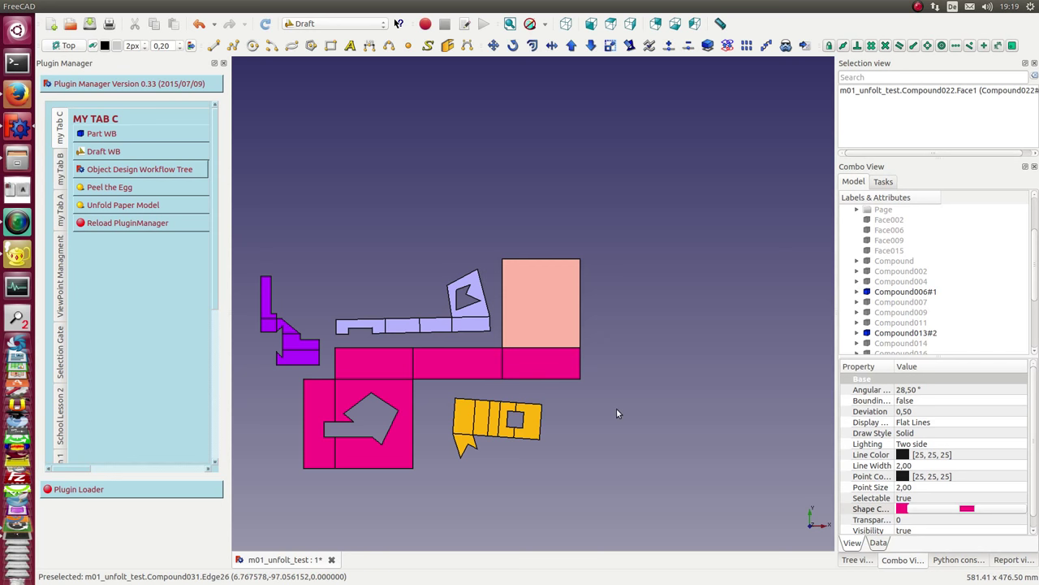
middle_click_drag(671, 447, 575, 299)
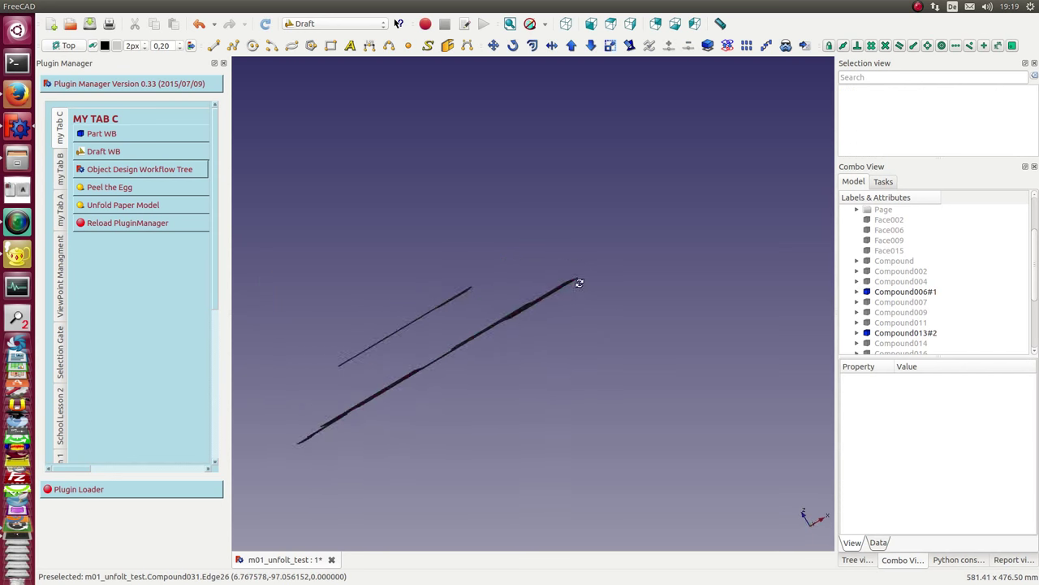
key("1")
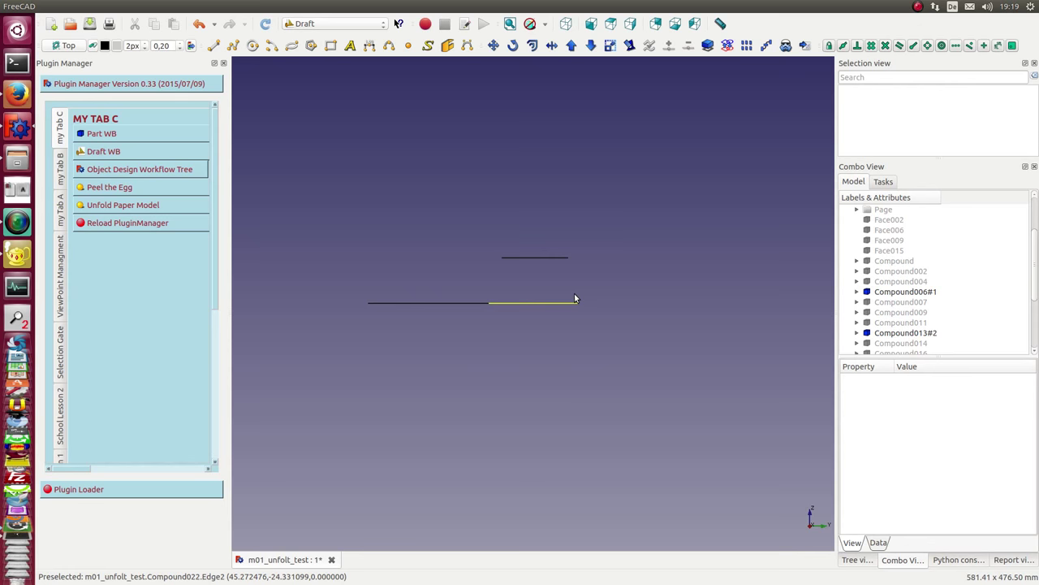
key("2")
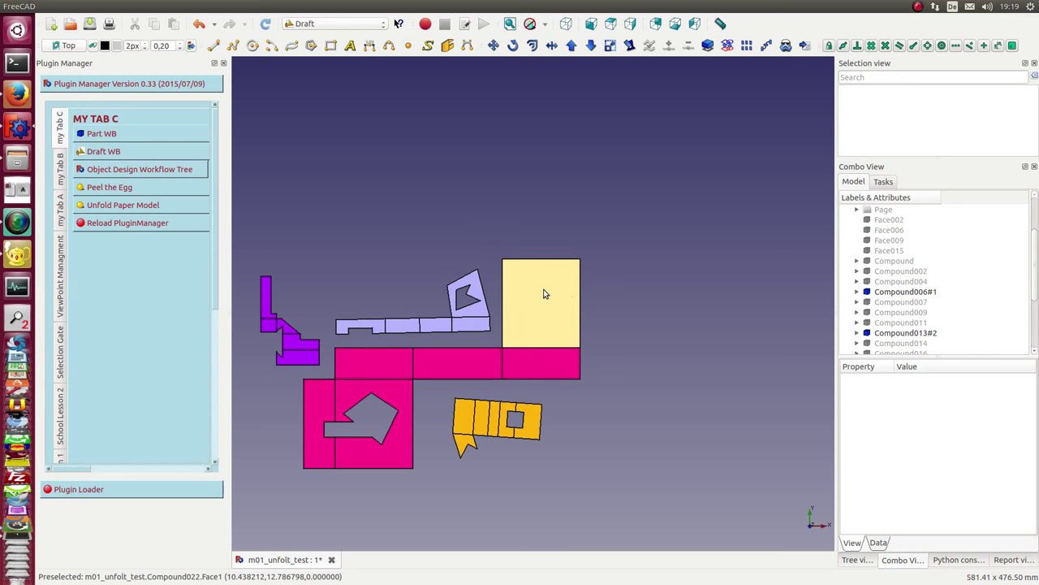
left_click(544, 294)
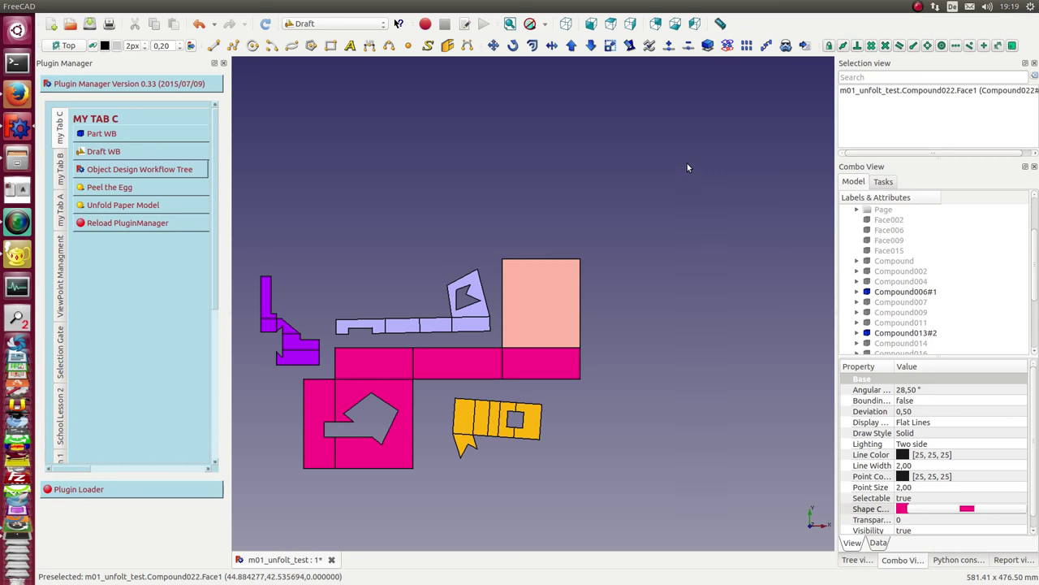
Create a Shape2DView outline of the pink net.
left_click(707, 46)
middle_click_drag(661, 401, 527, 279)
key("2")
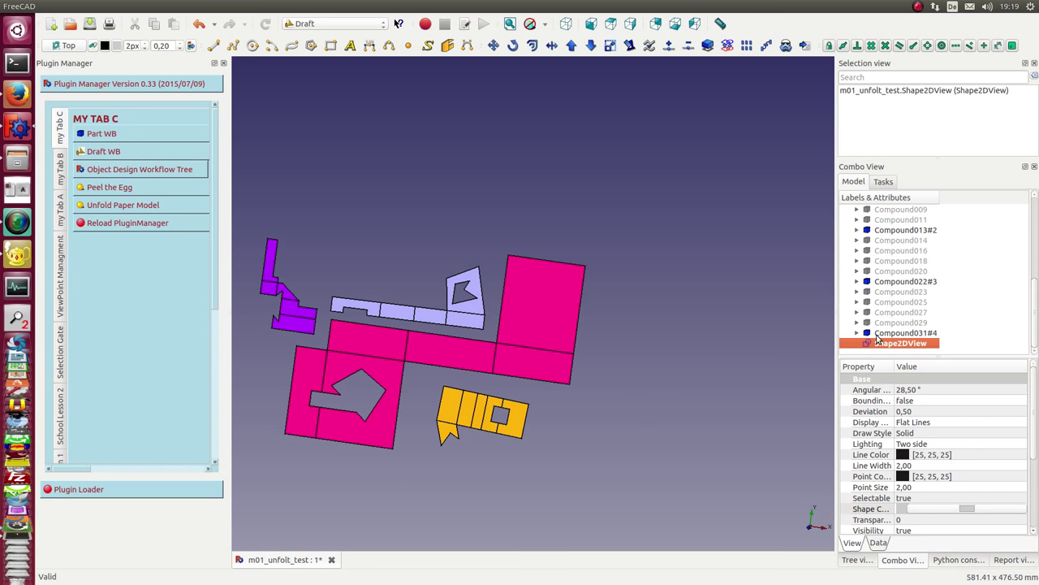
Create Shape2DView outlines of the orange, lavender and purple nets, then hide the coloured orange net.
left_click(450, 406)
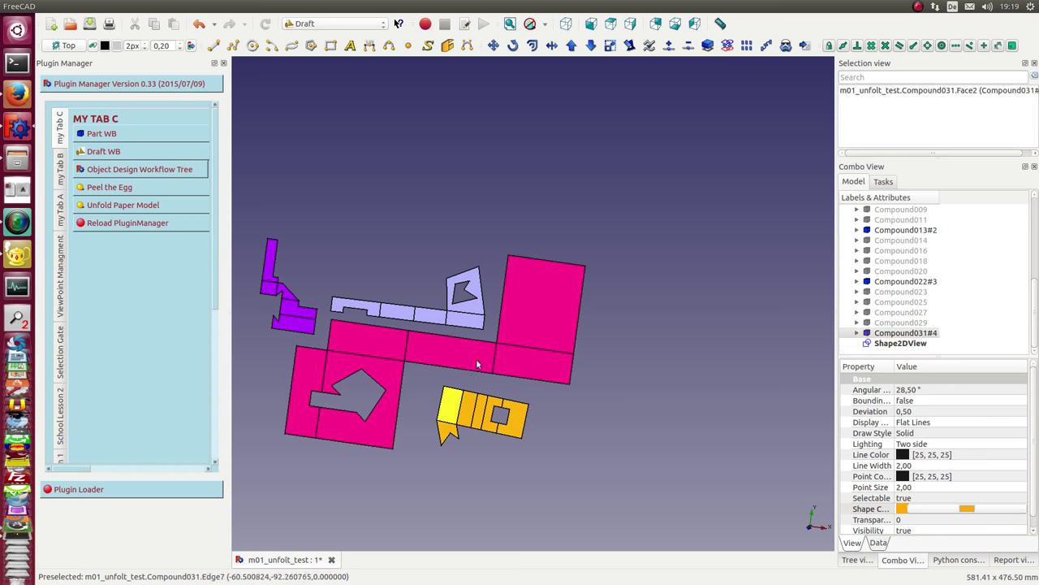
left_click(708, 46)
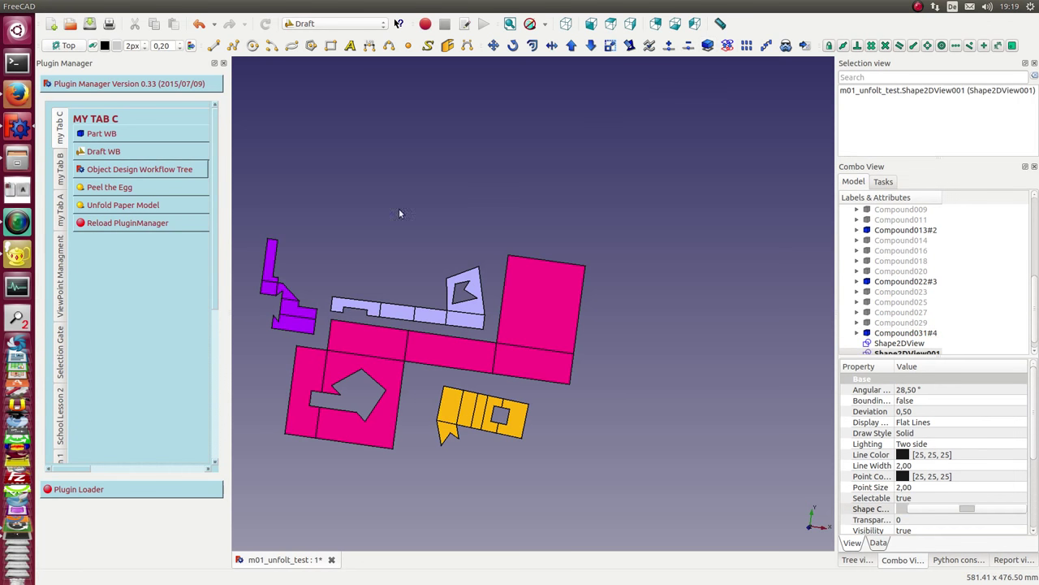
left_click(396, 312)
left_click(708, 45)
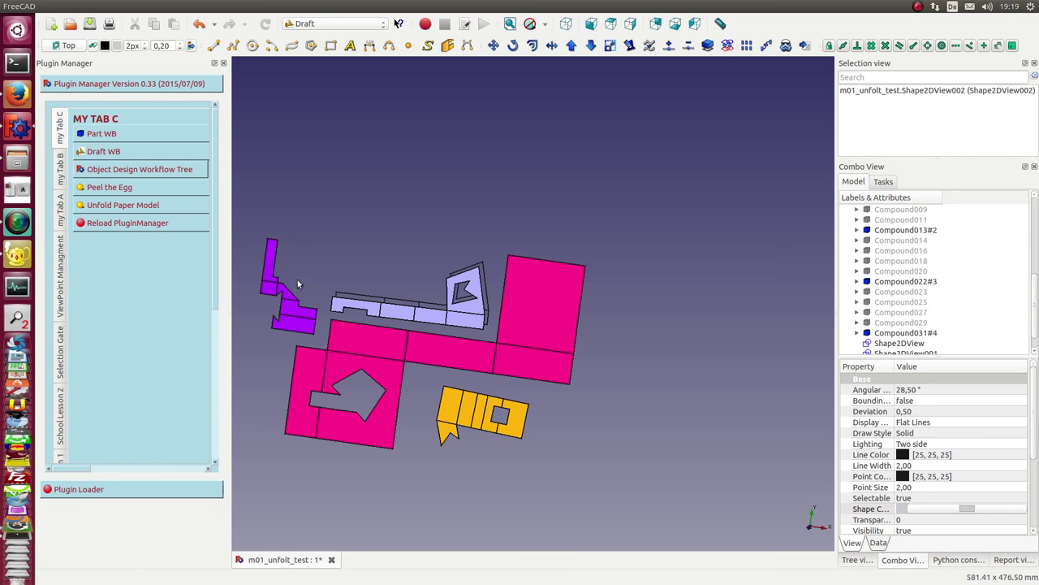
left_click(294, 320)
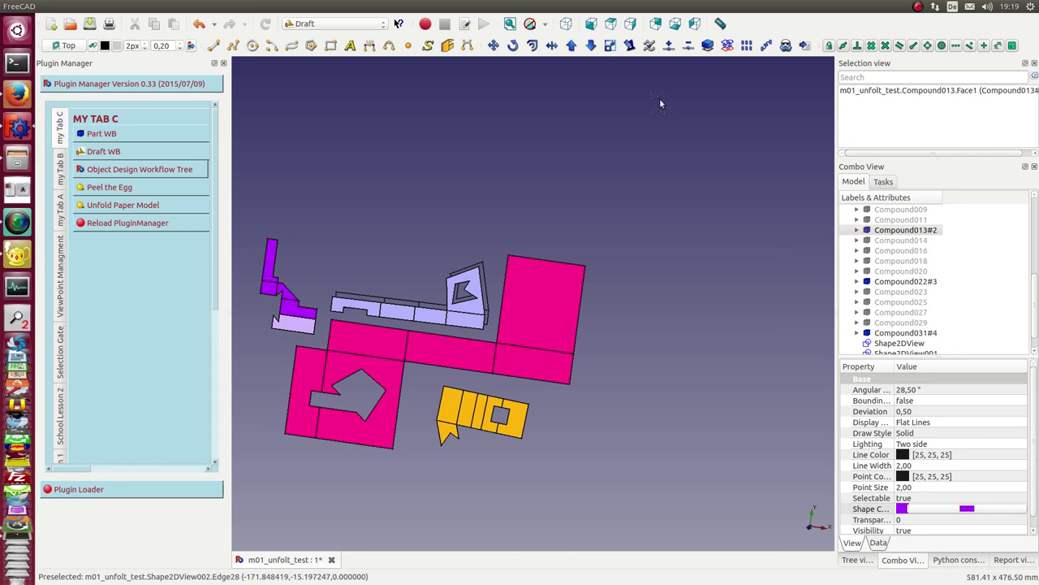
left_click(708, 45)
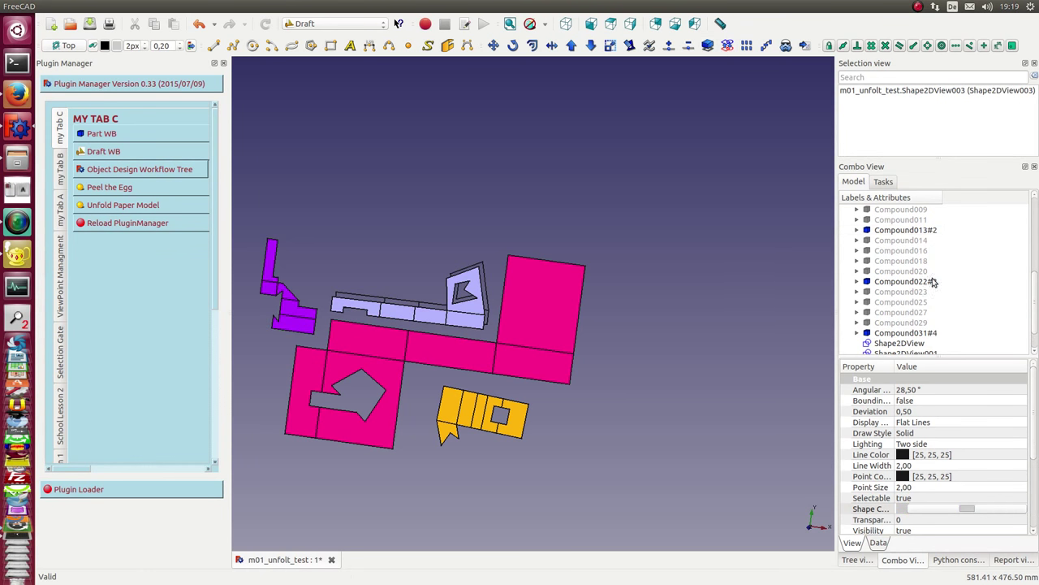
left_click(928, 334)
key("space")
Hide the coloured Compound022, Compound013 and Compound006 nets, leaving only the black outlines.
left_click(910, 282)
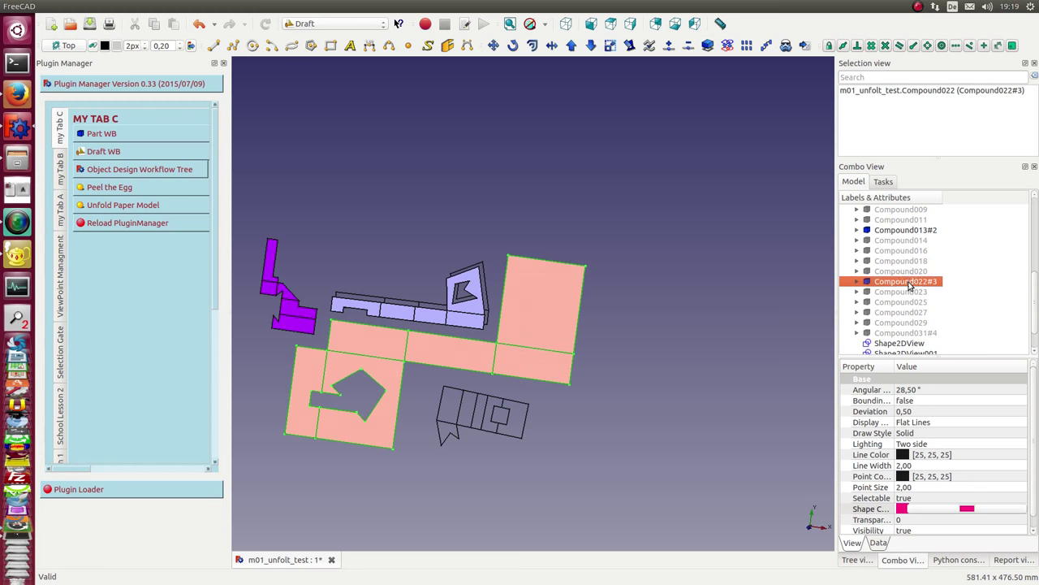
key("space")
left_click(903, 235)
key("space")
scroll(923, 290, "up", 2)
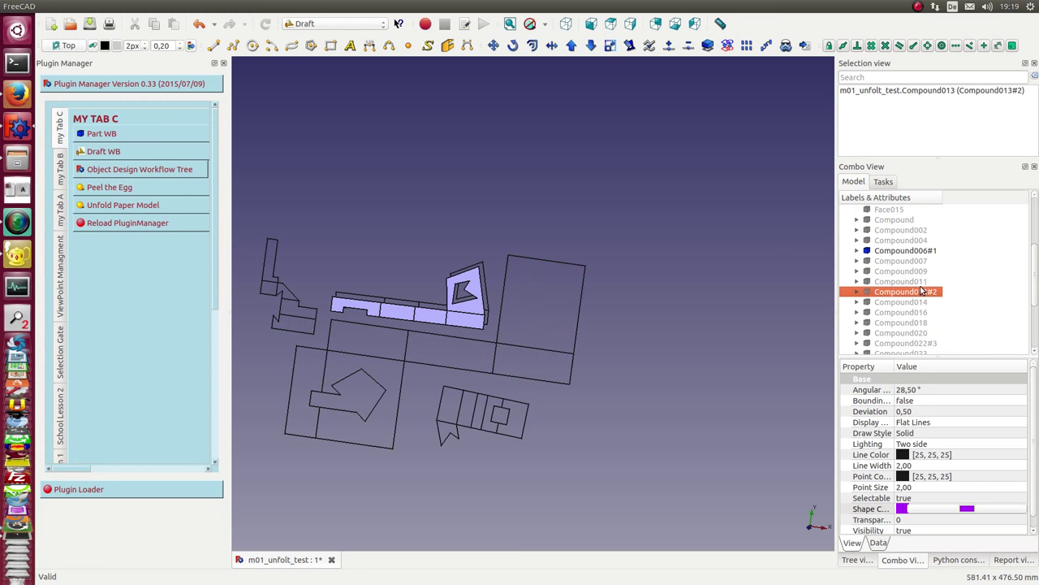
left_click(910, 251)
key("space")
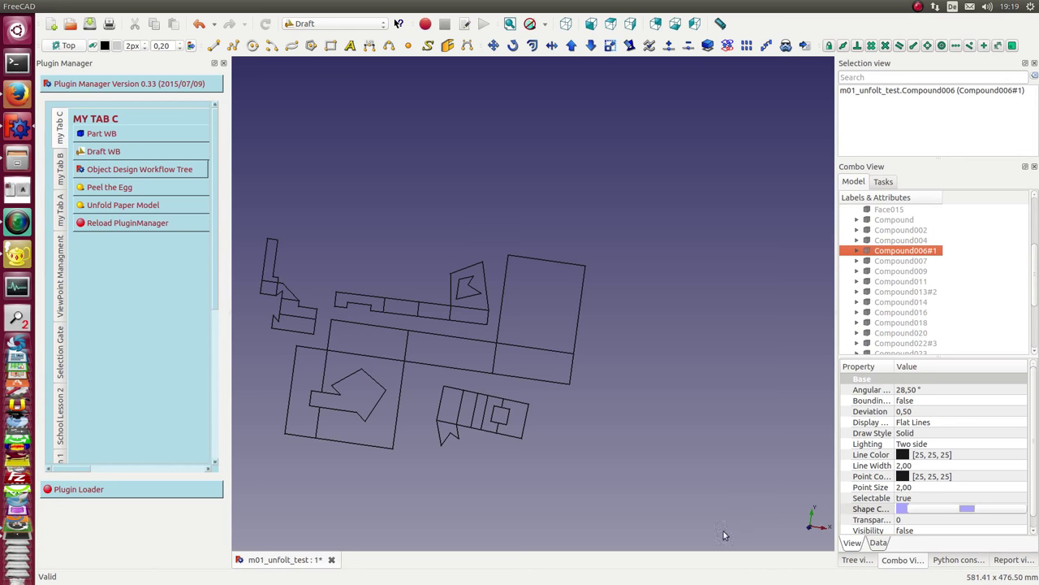
mouse_move(725, 535)
middle_mouse_down()
mouse_move(588, 250)
mouse_move(537, 400)
middle_mouse_up()
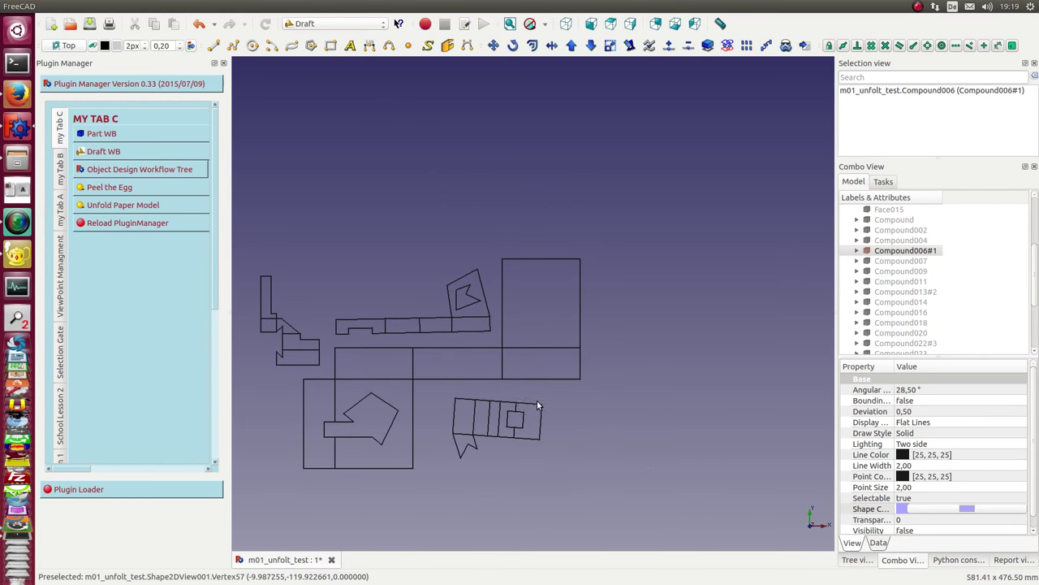